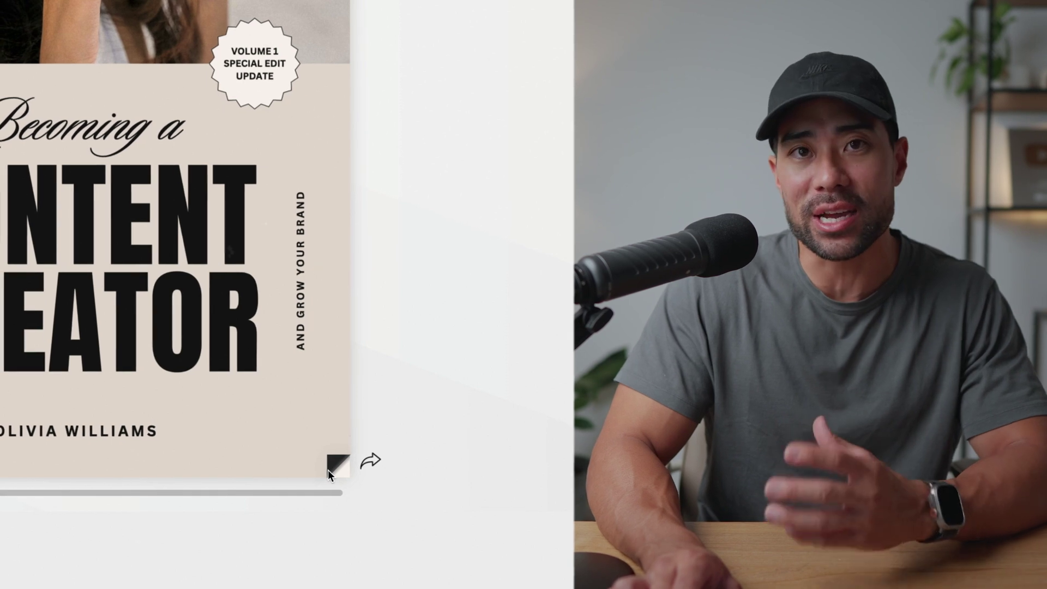
# Page the Becoming a Content Creator flipbook from cover through Chapter 1 and Special Membership to Keep Boundaries.
pyautogui.click(331, 469)
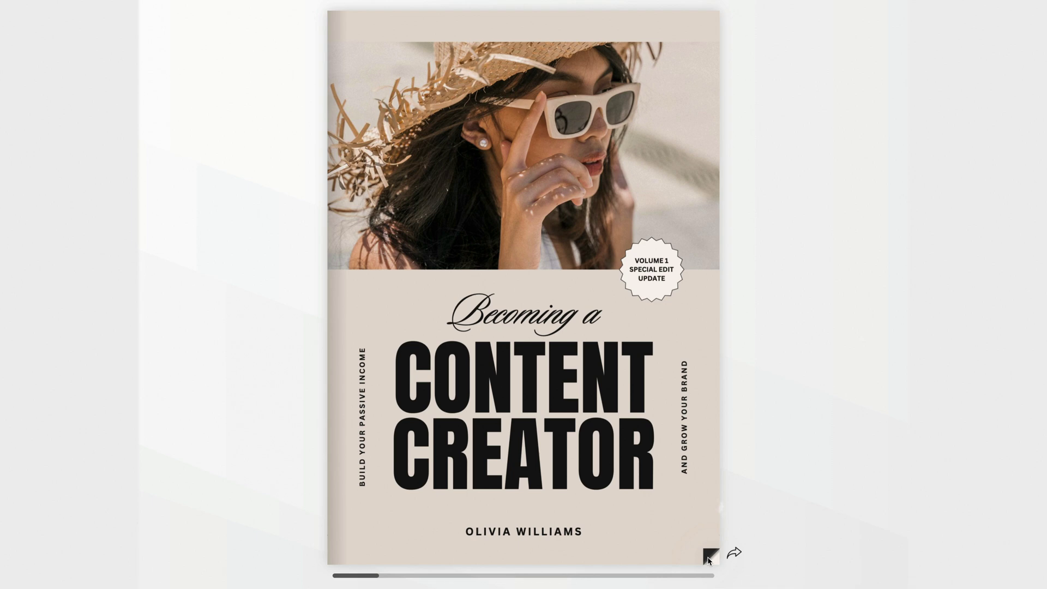
pyautogui.click(708, 556)
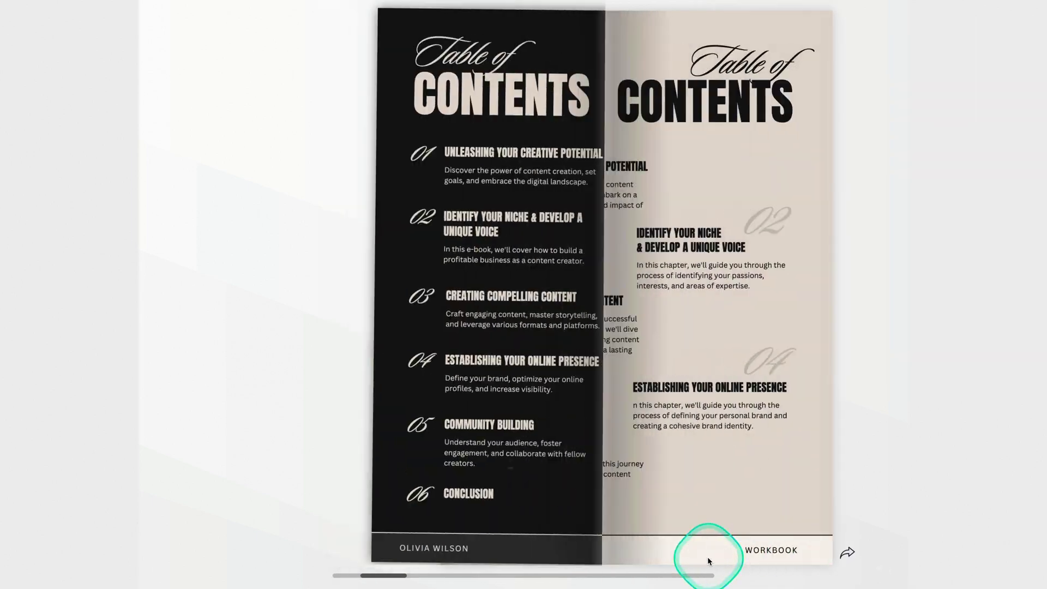
pyautogui.click(872, 562)
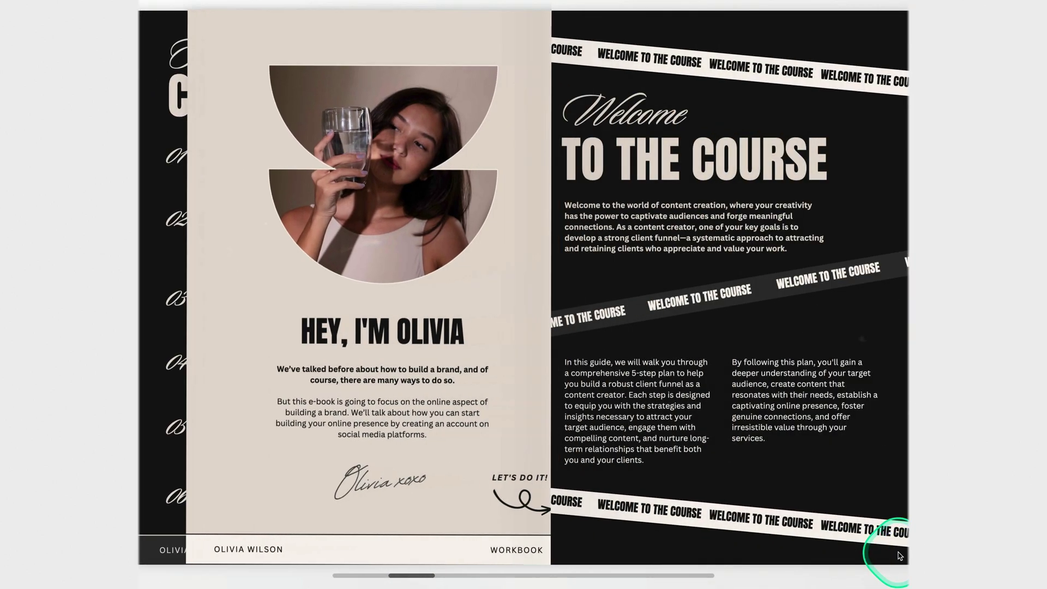
pyautogui.click(900, 556)
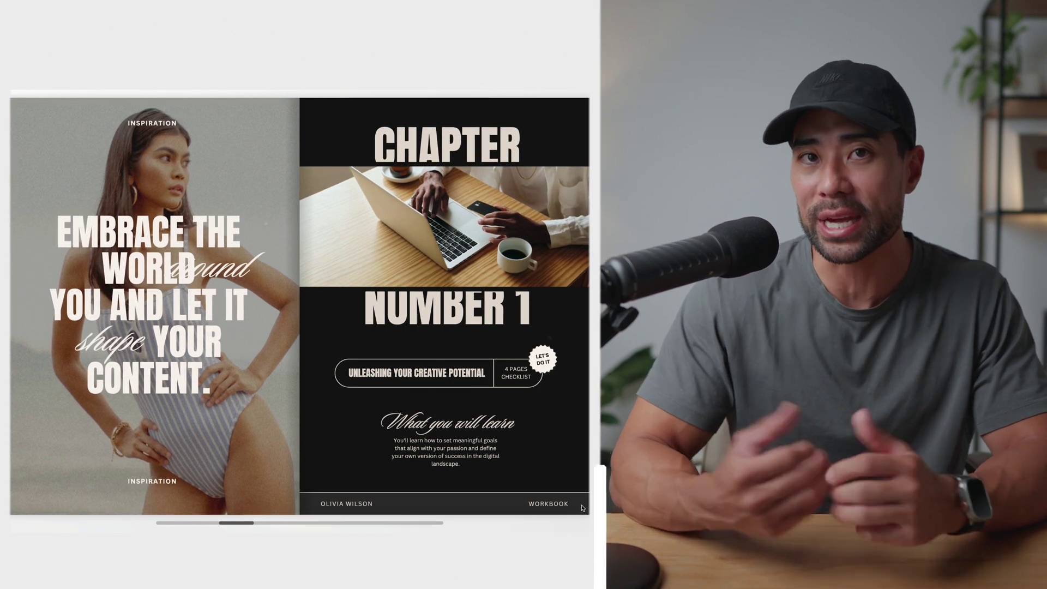
pyautogui.click(582, 508)
pyautogui.click(582, 509)
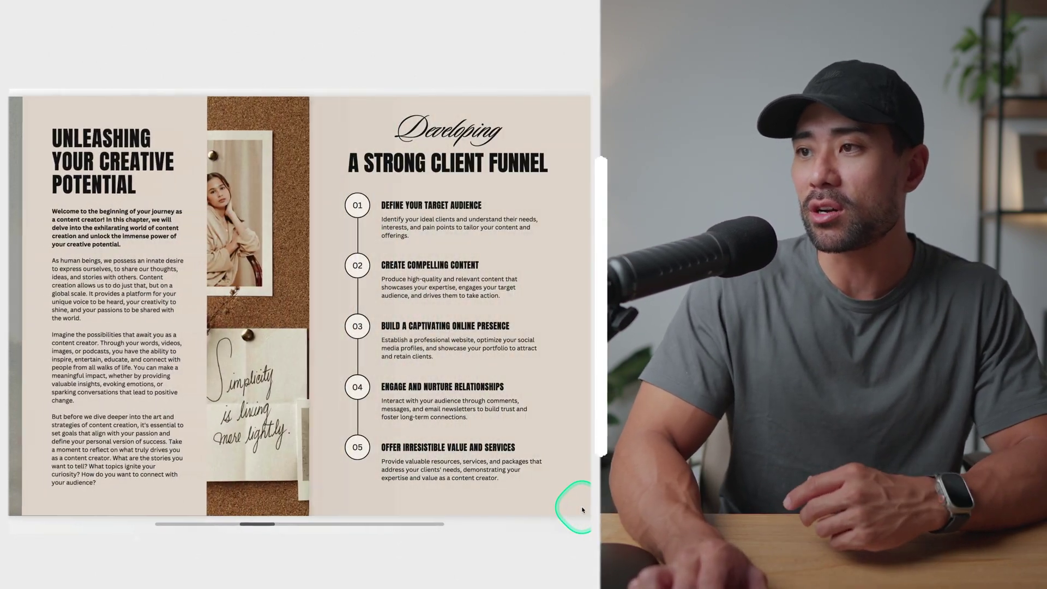
pyautogui.click(582, 509)
pyautogui.click(582, 508)
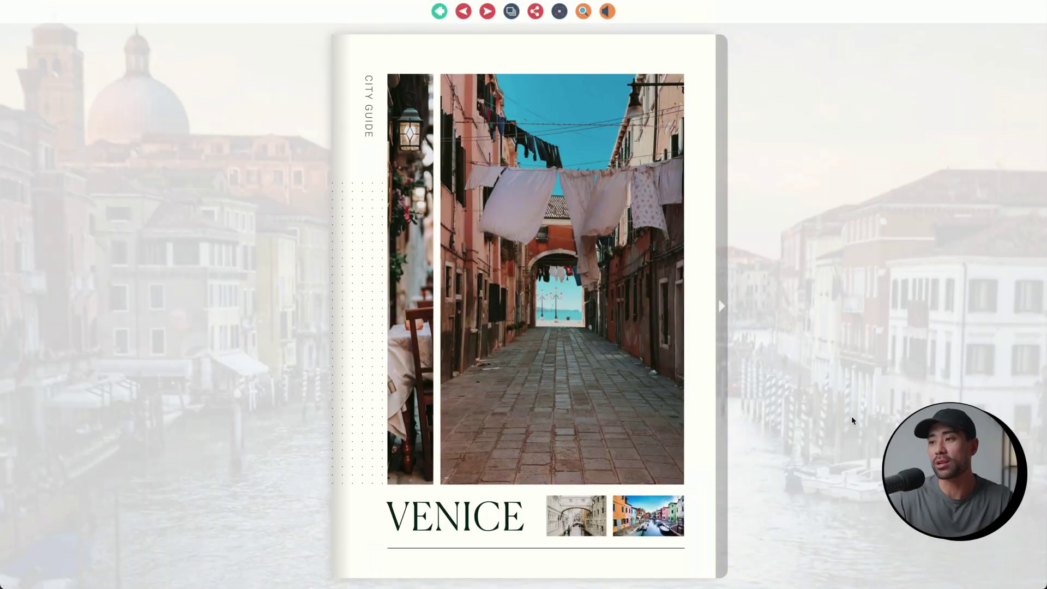
# Turn the Venice guide through the index, Sestieri and Bridge of Sighs, and play the gondola video.
pyautogui.click(704, 565)
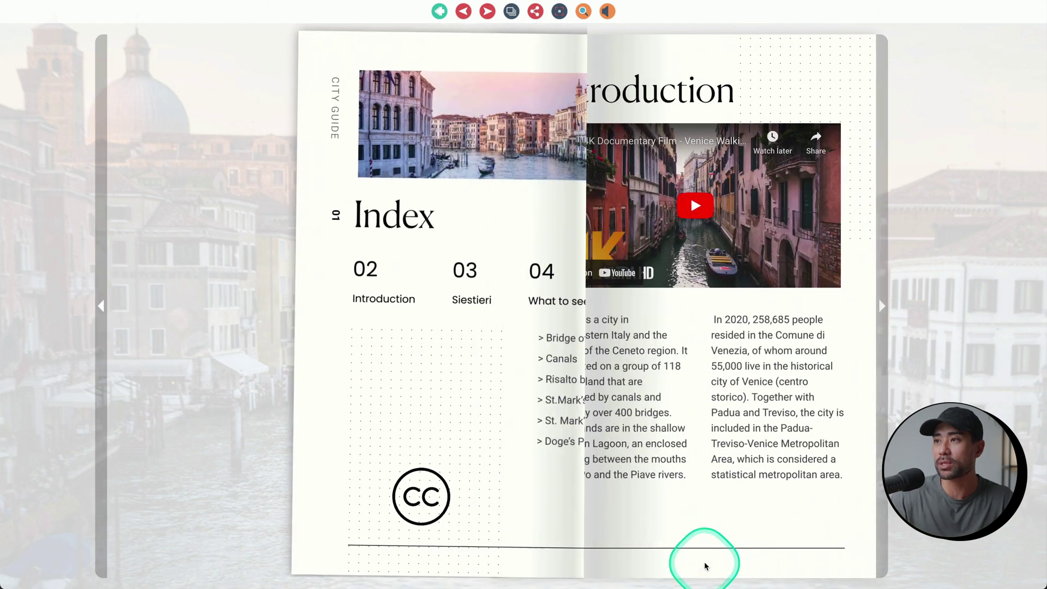
pyautogui.click(905, 563)
pyautogui.click(899, 570)
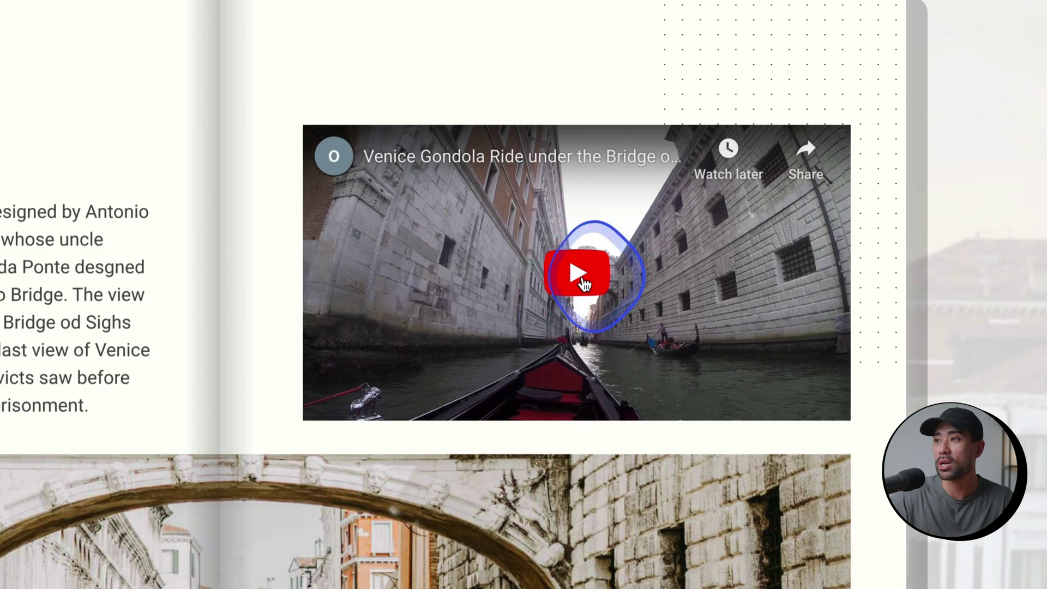
pyautogui.click(582, 277)
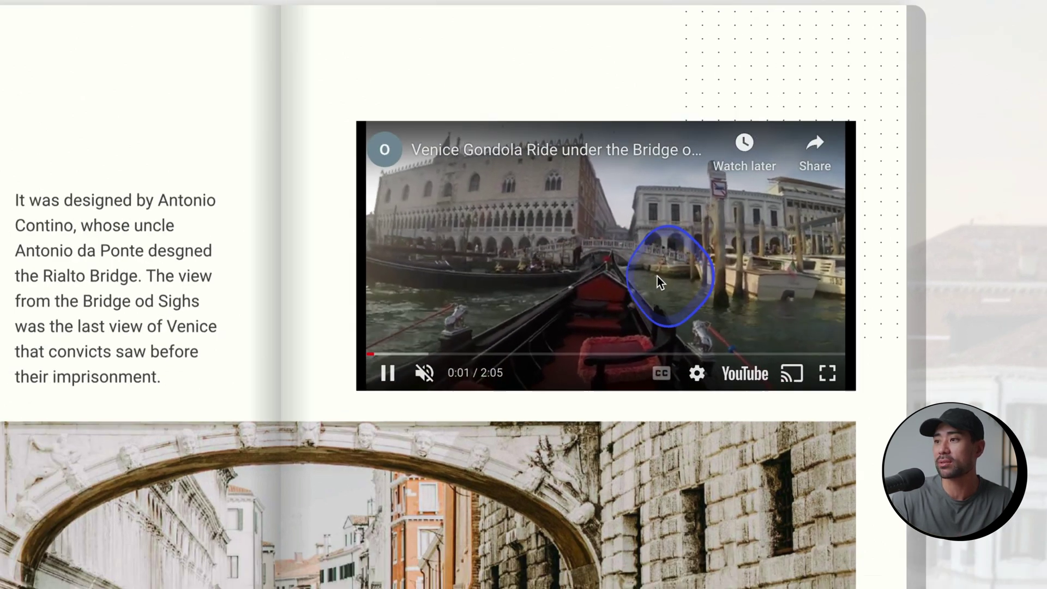
# Flip through Canals, Rialto Bridge, St Mark's Clocktower and Basilica to the Doge's Palace survey page.
pyautogui.click(898, 562)
pyautogui.click(897, 565)
pyautogui.click(897, 567)
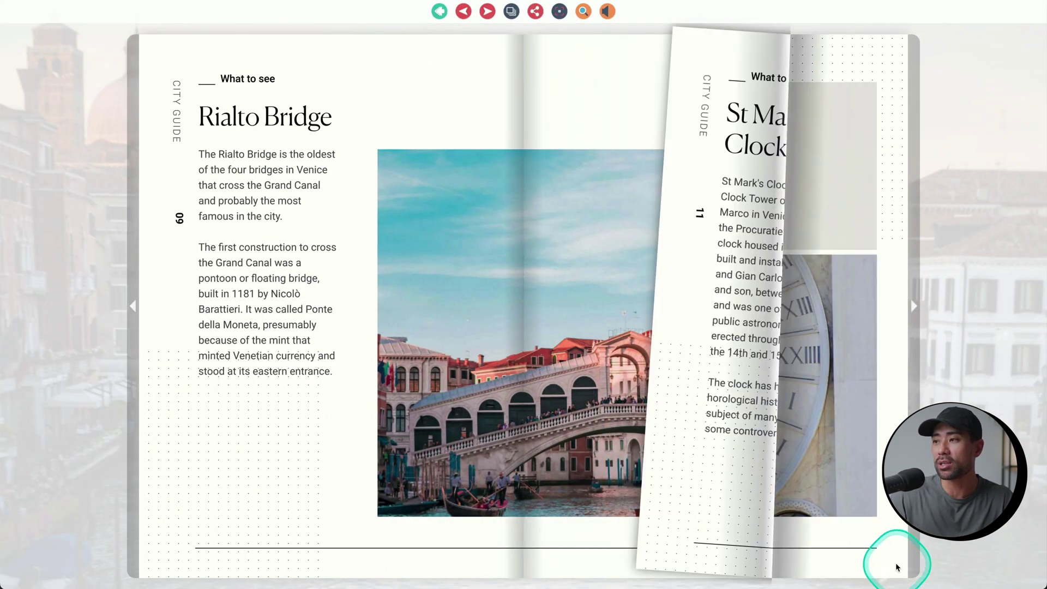
pyautogui.click(897, 567)
pyautogui.click(897, 567)
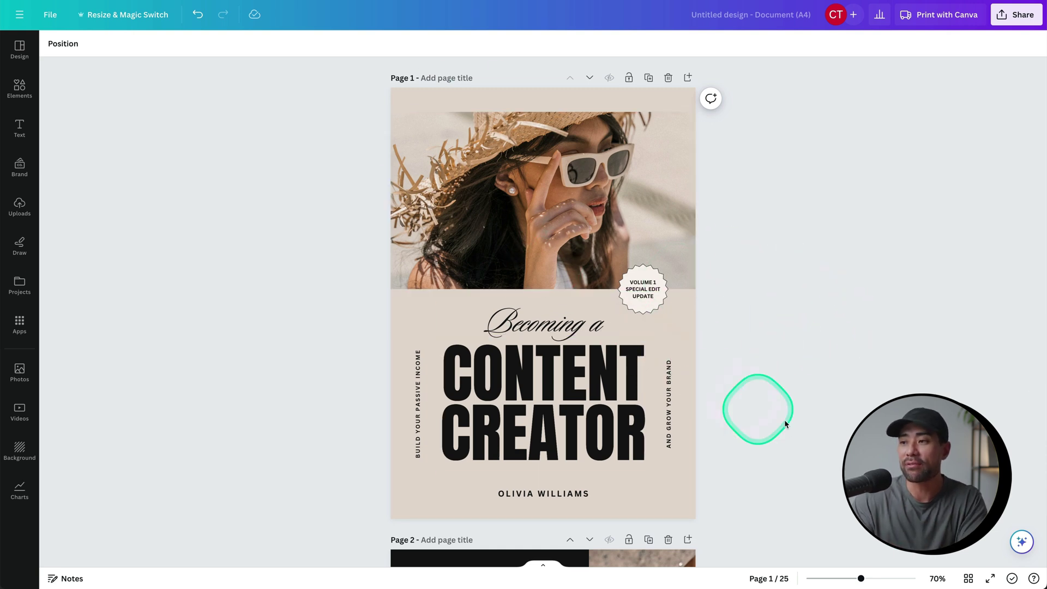
pyautogui.scroll(-1, 821, 397)
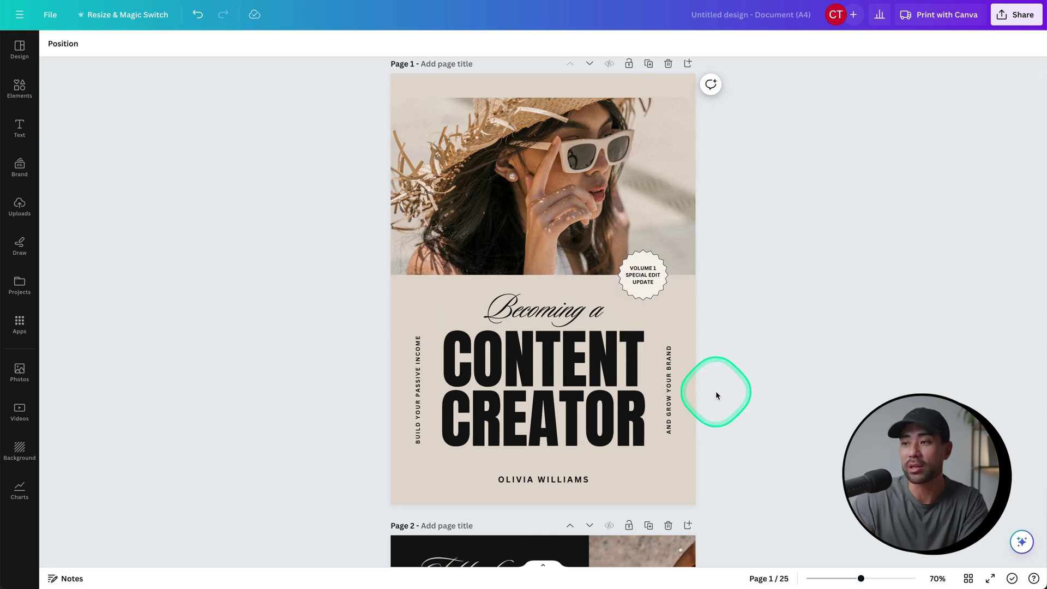
pyautogui.scroll(-13, 716, 395)
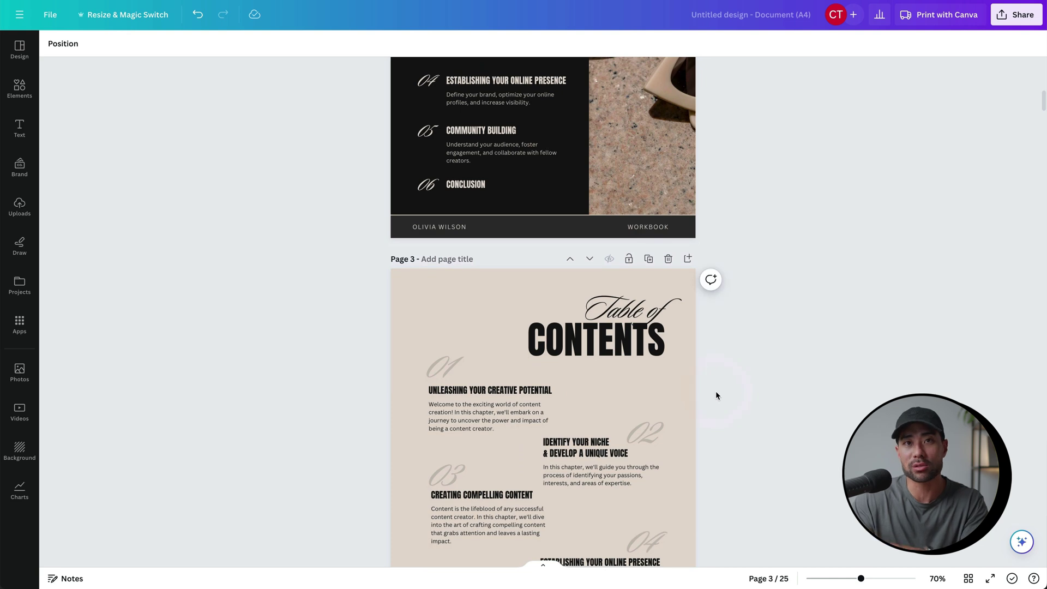
pyautogui.scroll(-18, 716, 395)
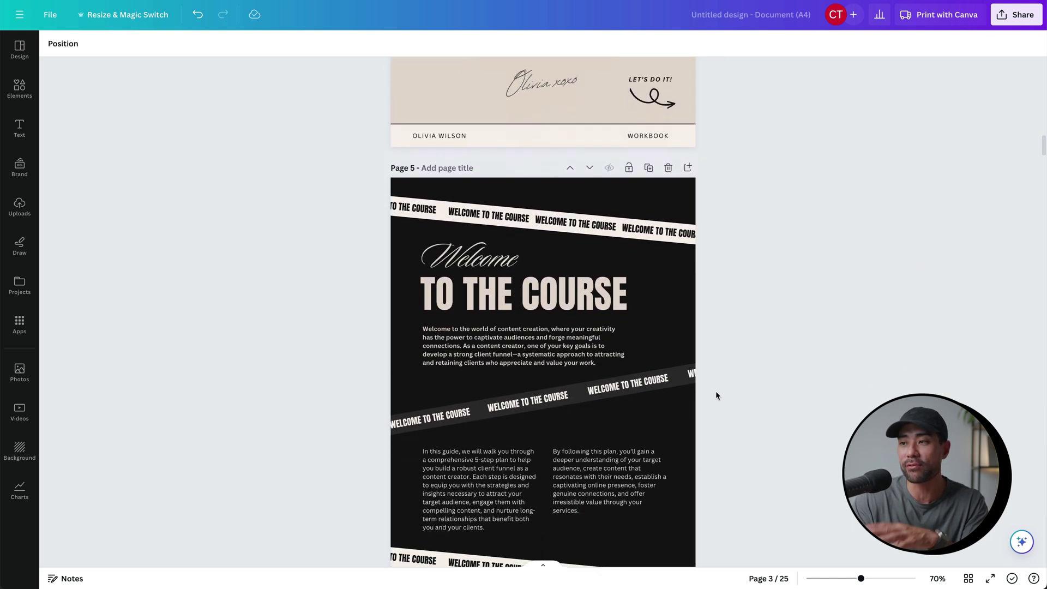
pyautogui.scroll(20, 716, 395)
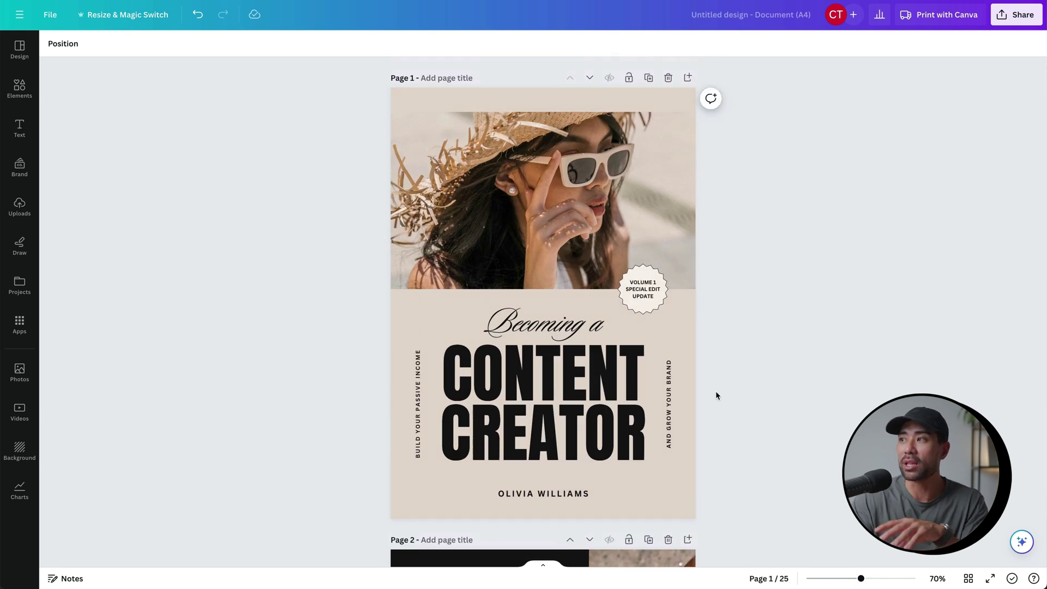
# In Canva's Share > Download settings, set the file type to PDF Standard.
pyautogui.click(1023, 16)
pyautogui.click(867, 291)
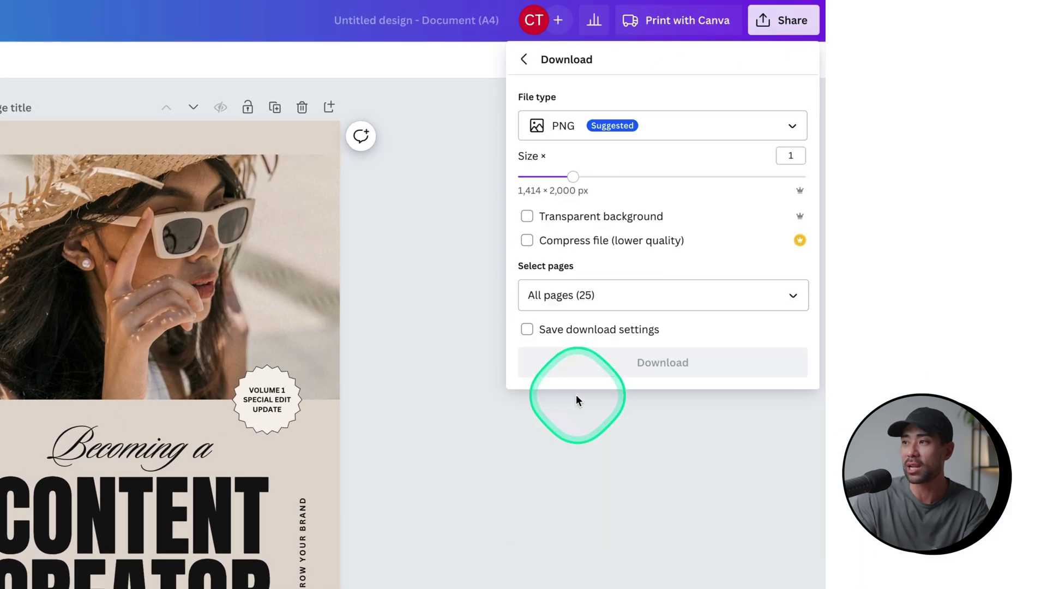
pyautogui.click(664, 124)
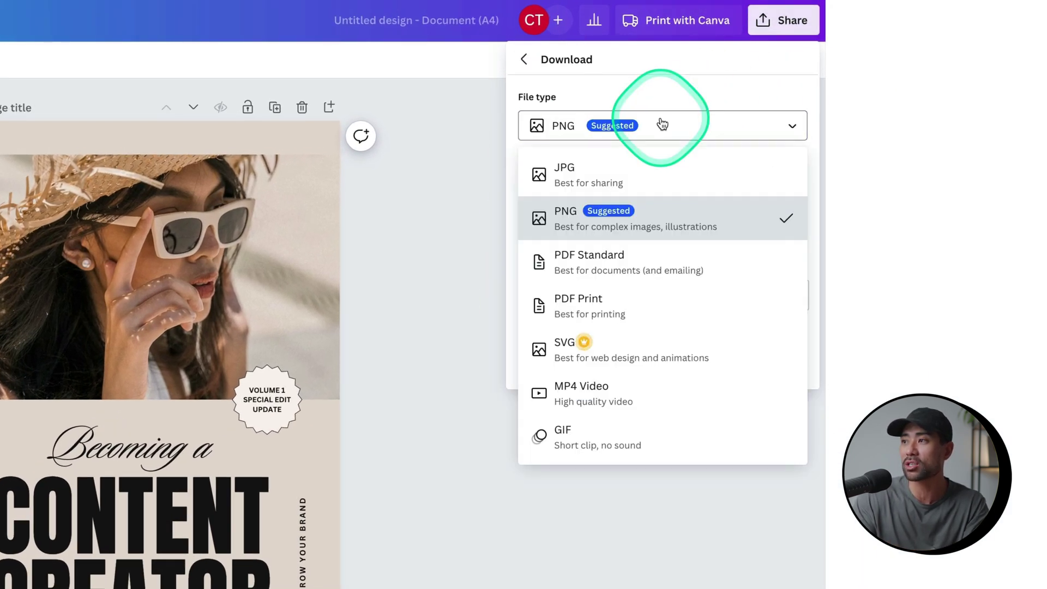
pyautogui.click(589, 263)
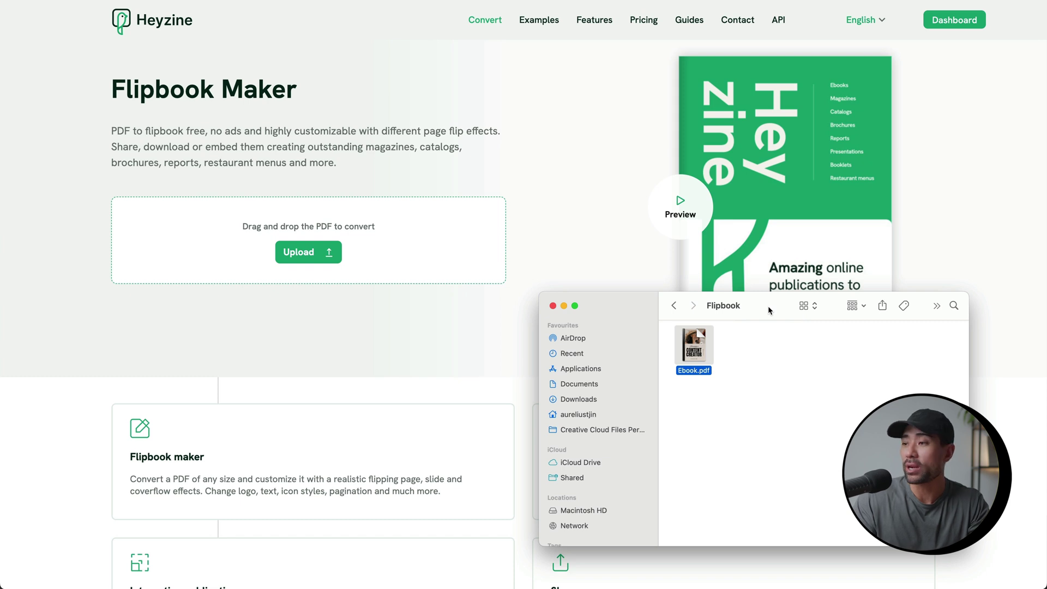
# Drag Ebook.pdf from Finder into Heyzine's 'Drag and drop the PDF to convert' box.
pyautogui.moveTo(691, 349); pyautogui.dragTo(380, 180)
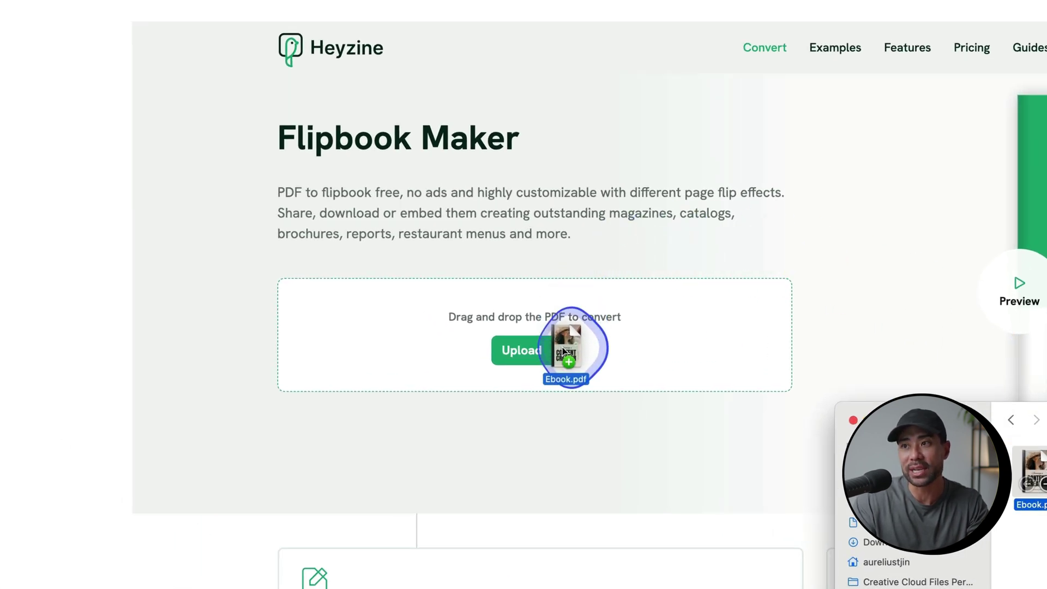
pyautogui.moveTo(541, 349); pyautogui.dragTo(540, 347)
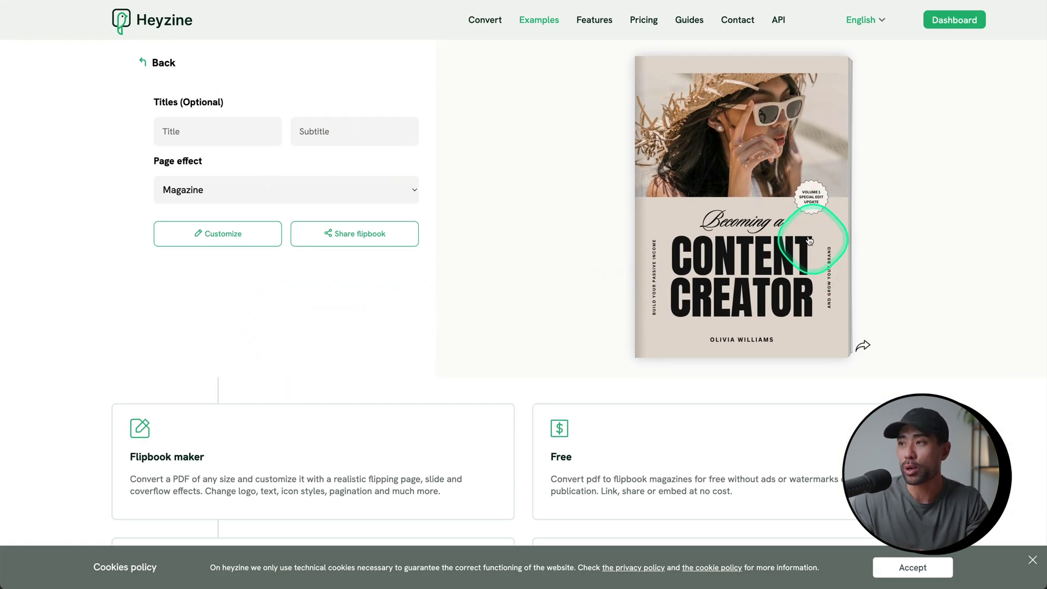
# Preview the new flipbook's contents and Welcome spread, and set the page effect to Book.
pyautogui.click(838, 355)
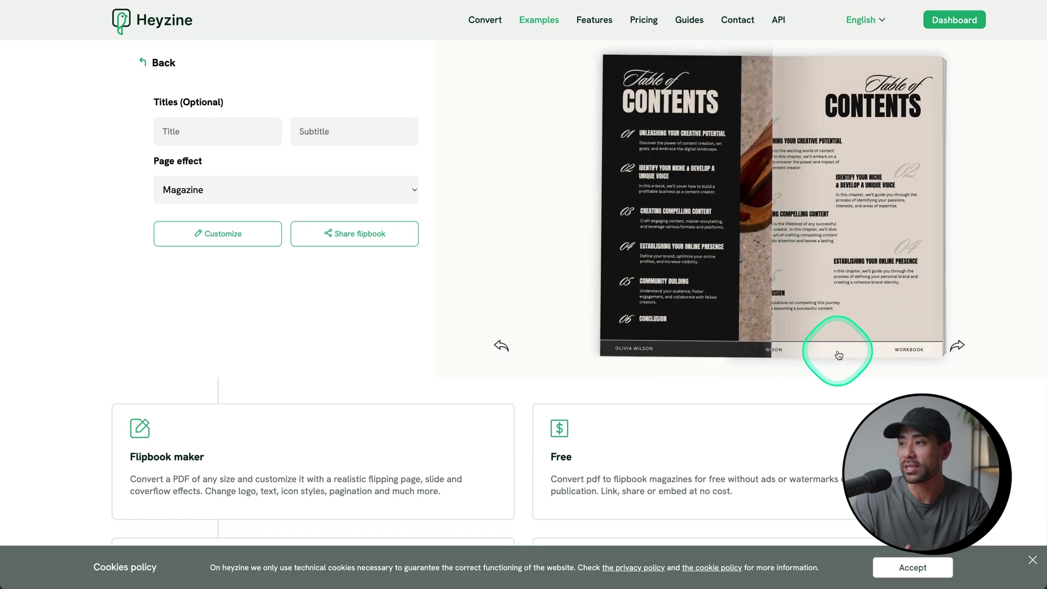
pyautogui.click(948, 348)
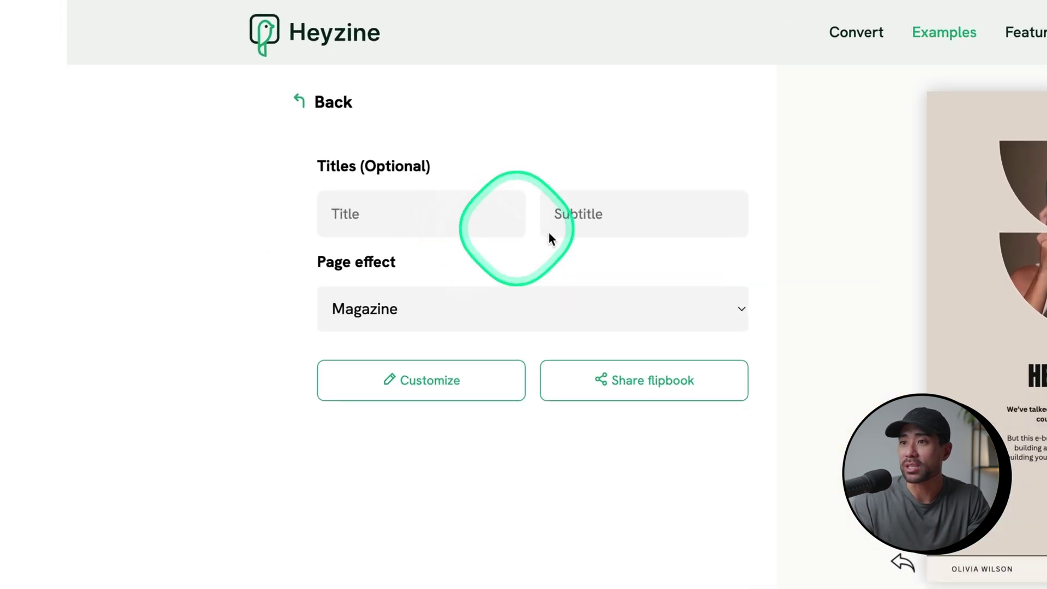
pyautogui.click(526, 318)
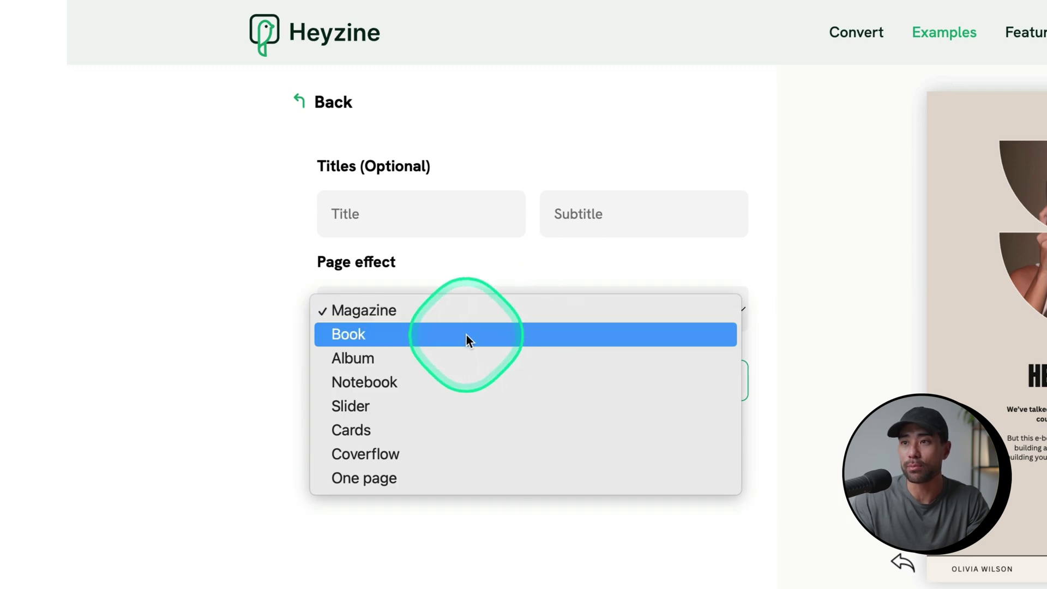
pyautogui.click(407, 342)
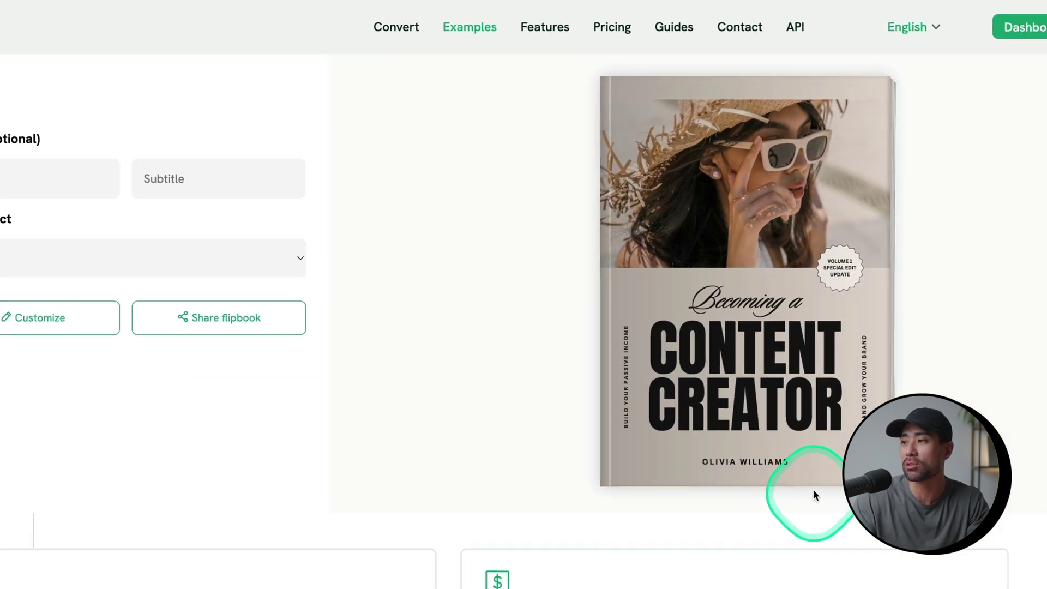
# Flip the Book-effect preview from the cover to the Chapter Number 1 spread.
pyautogui.click(813, 489)
pyautogui.click(1001, 468)
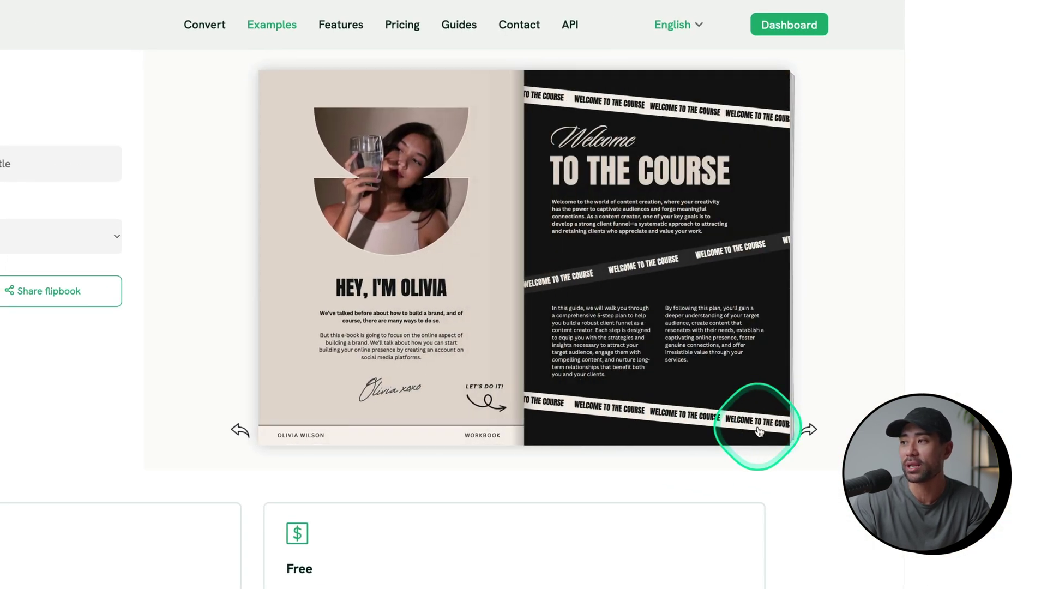
pyautogui.click(780, 441)
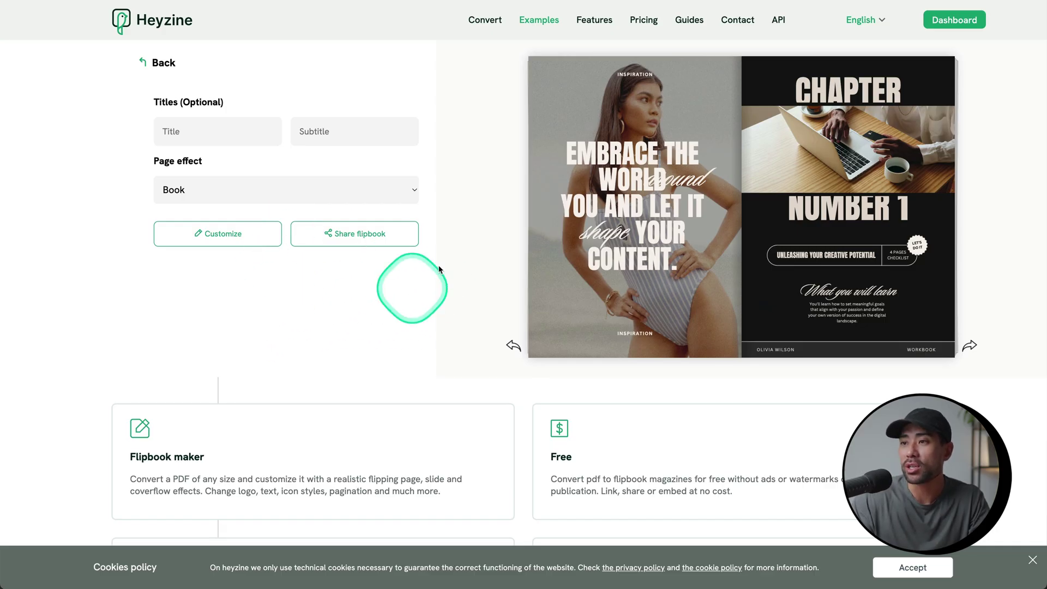
# View the flipbook's Reader link in the Share flipbook dialog, then close it.
pyautogui.click(364, 243)
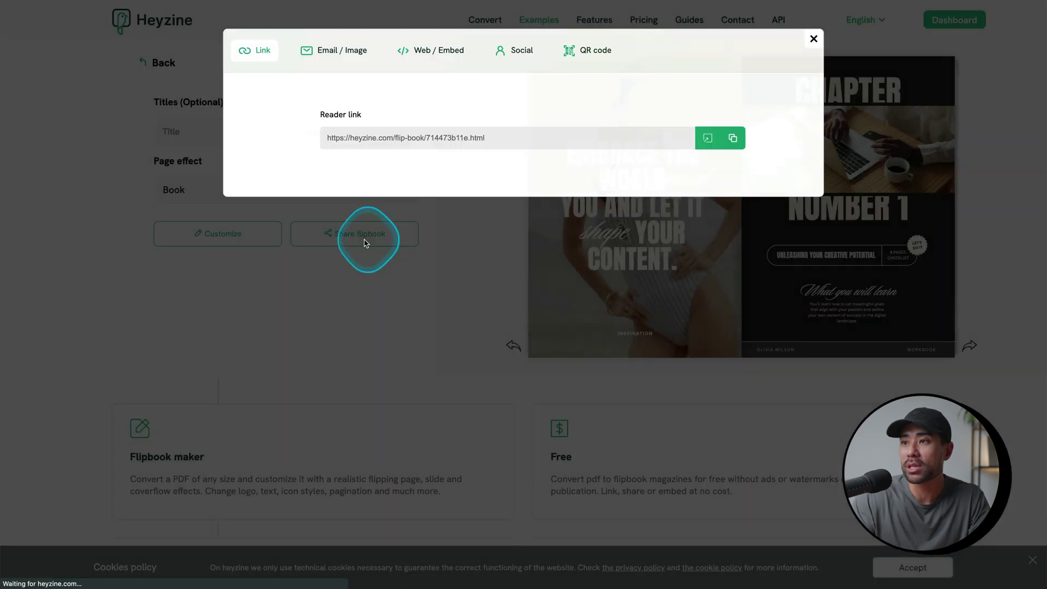
pyautogui.click(505, 158)
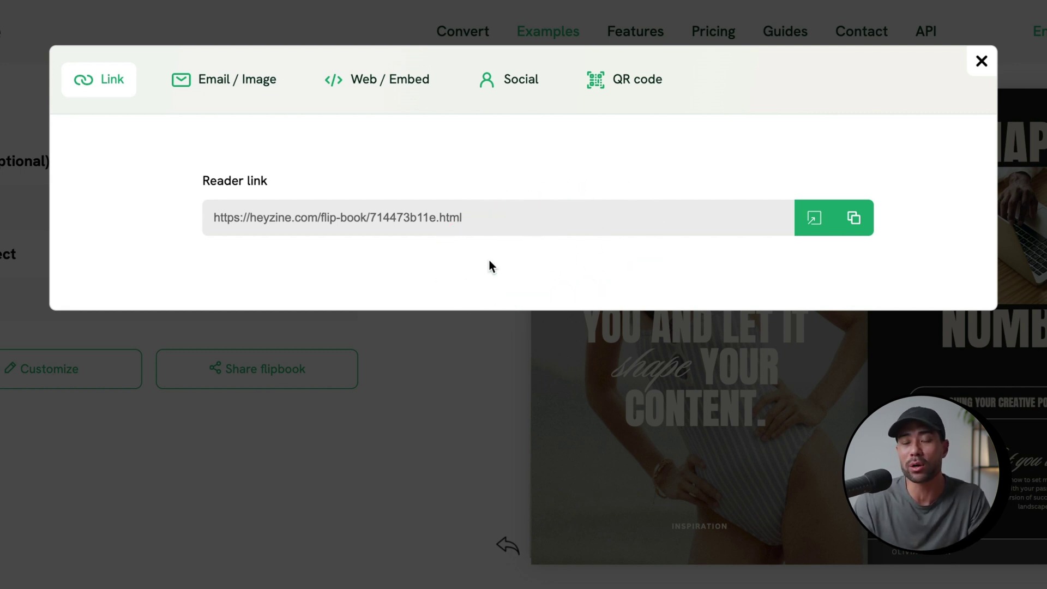
pyautogui.click(430, 331)
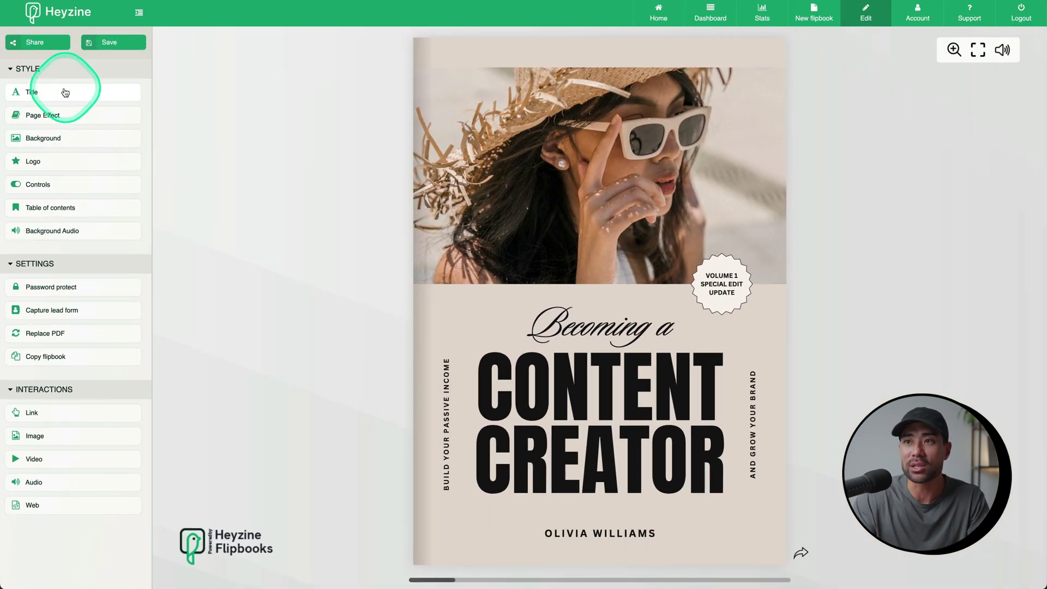
# Try the Slider page effect from the sidebar's Page Effect settings.
pyautogui.click(65, 92)
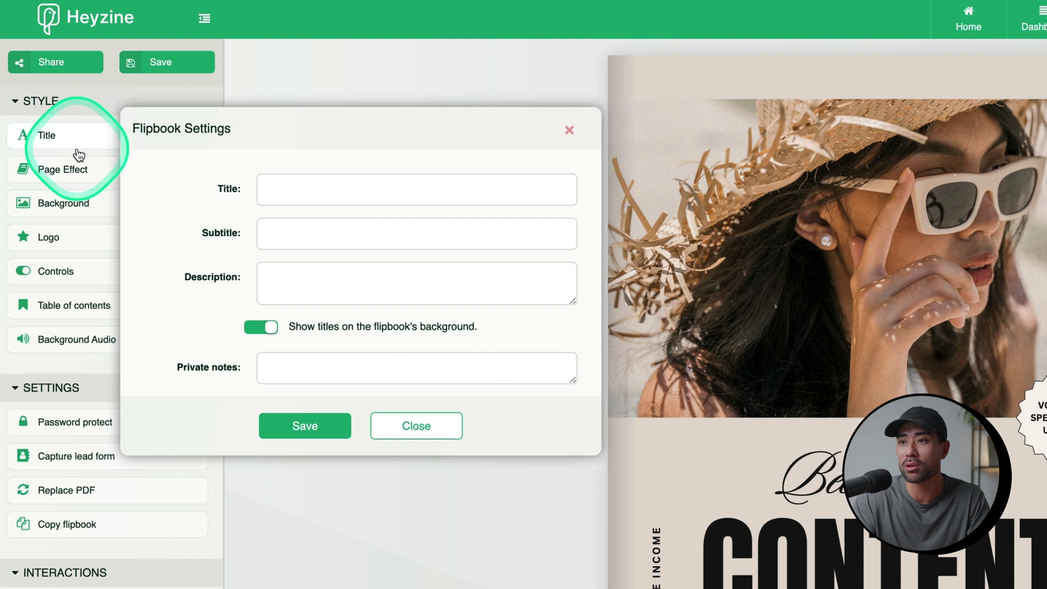
pyautogui.click(78, 181)
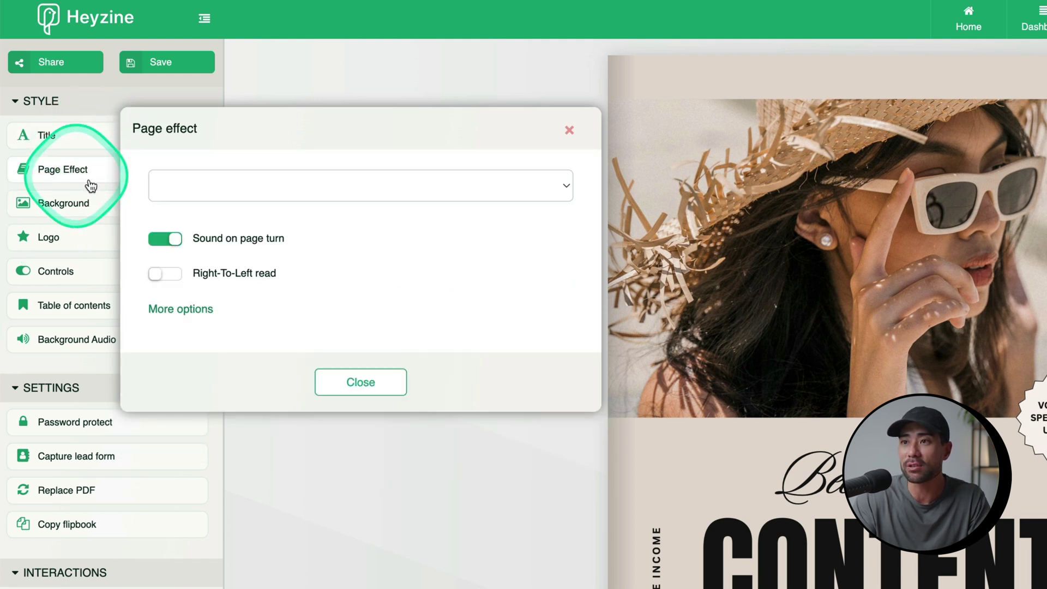
pyautogui.click(165, 243)
pyautogui.click(261, 200)
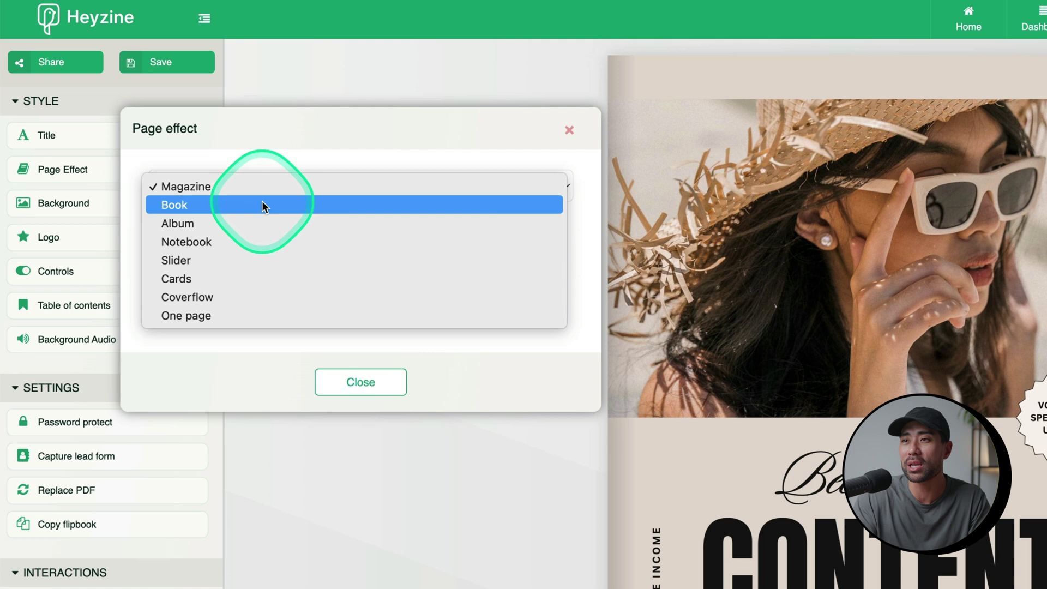
pyautogui.click(244, 264)
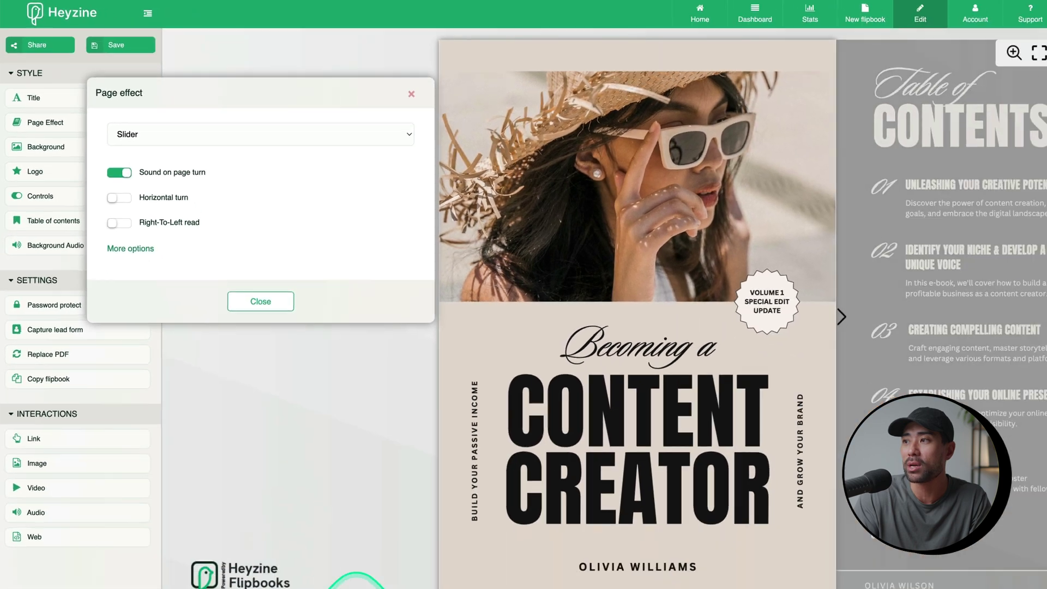
pyautogui.click(681, 556)
pyautogui.click(414, 436)
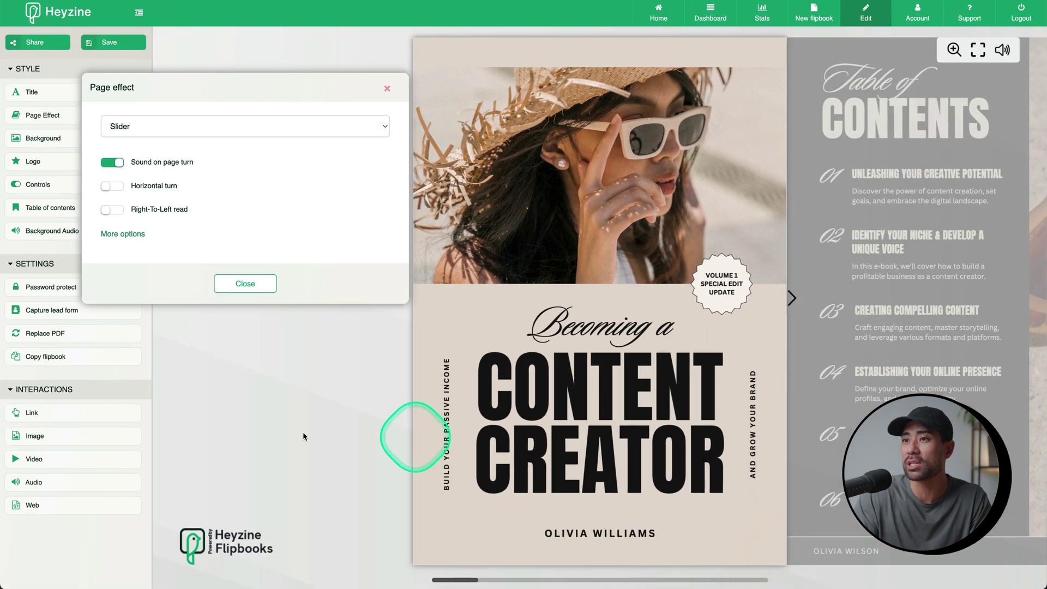
pyautogui.click(259, 288)
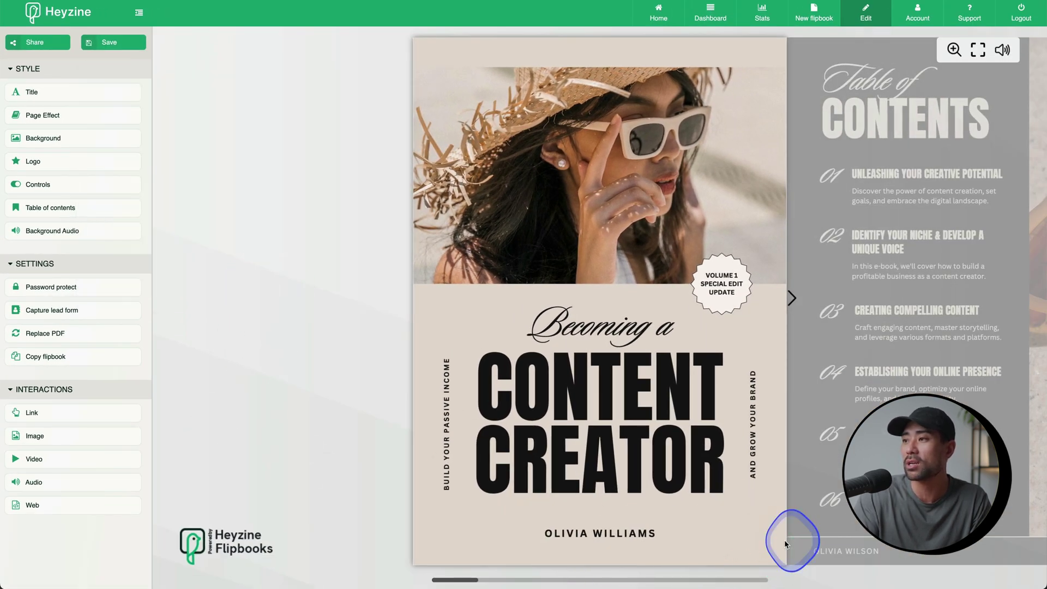
# Page the Slider preview from the Table of Contents to the Embrace the World page.
pyautogui.click(793, 298)
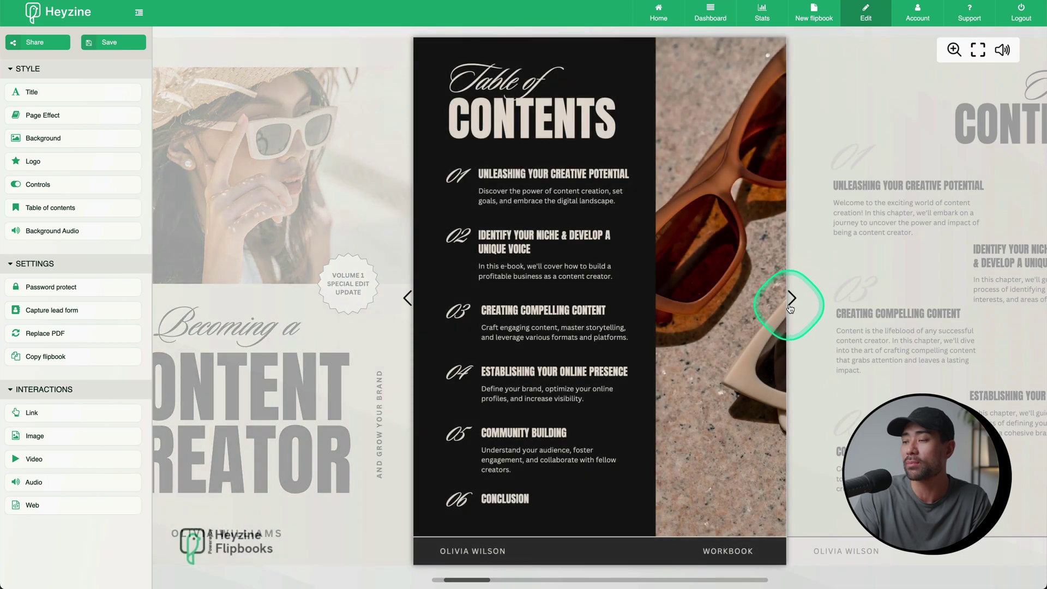
pyautogui.click(790, 303)
pyautogui.click(791, 303)
pyautogui.click(790, 302)
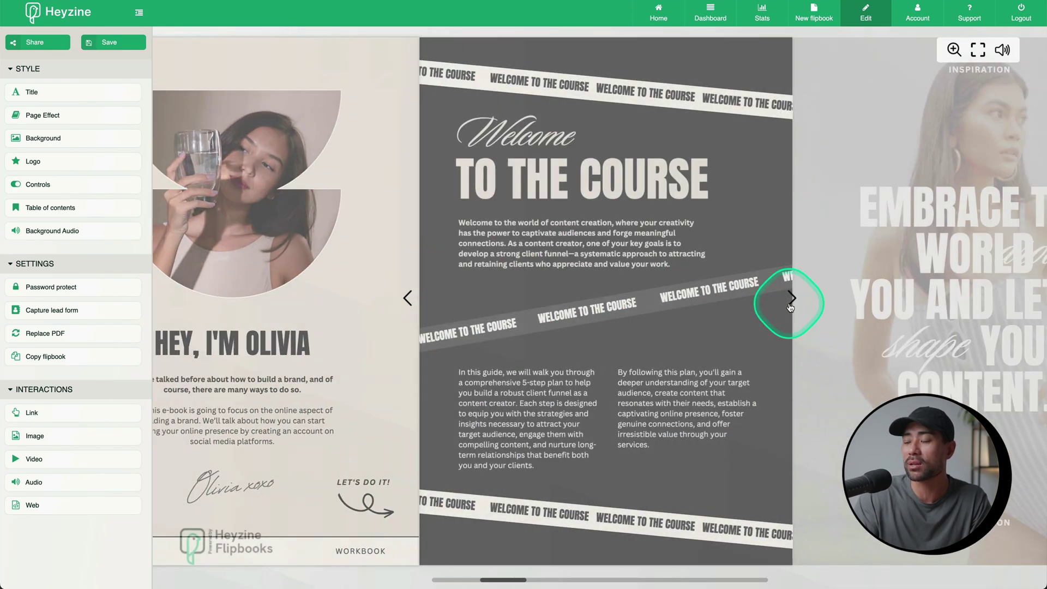
pyautogui.click(790, 302)
# Change the flipbook's page effect to Coverflow.
pyautogui.click(43, 115)
pyautogui.click(169, 126)
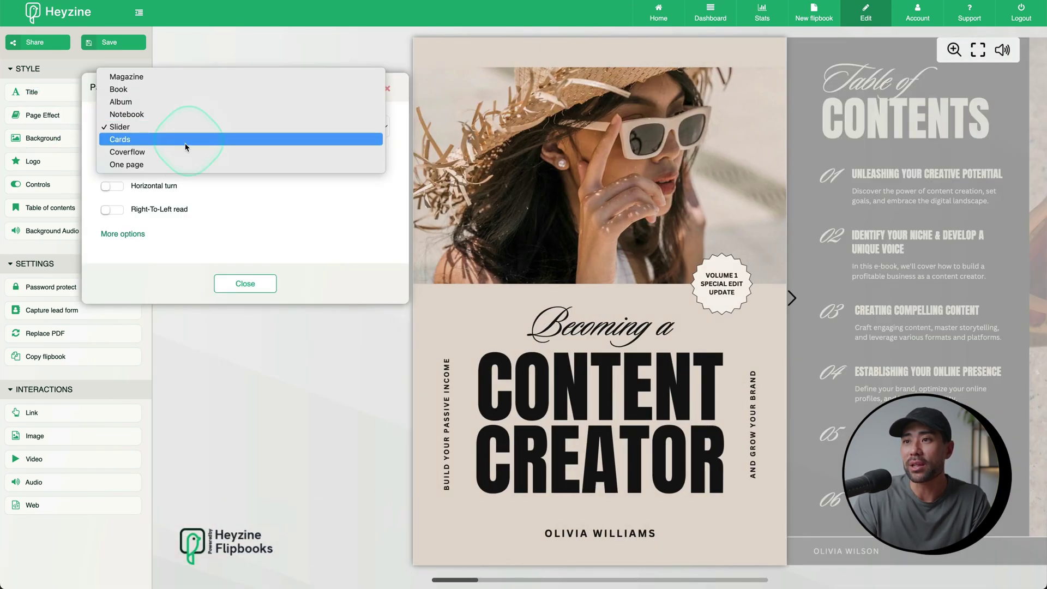
pyautogui.click(169, 151)
pyautogui.click(245, 283)
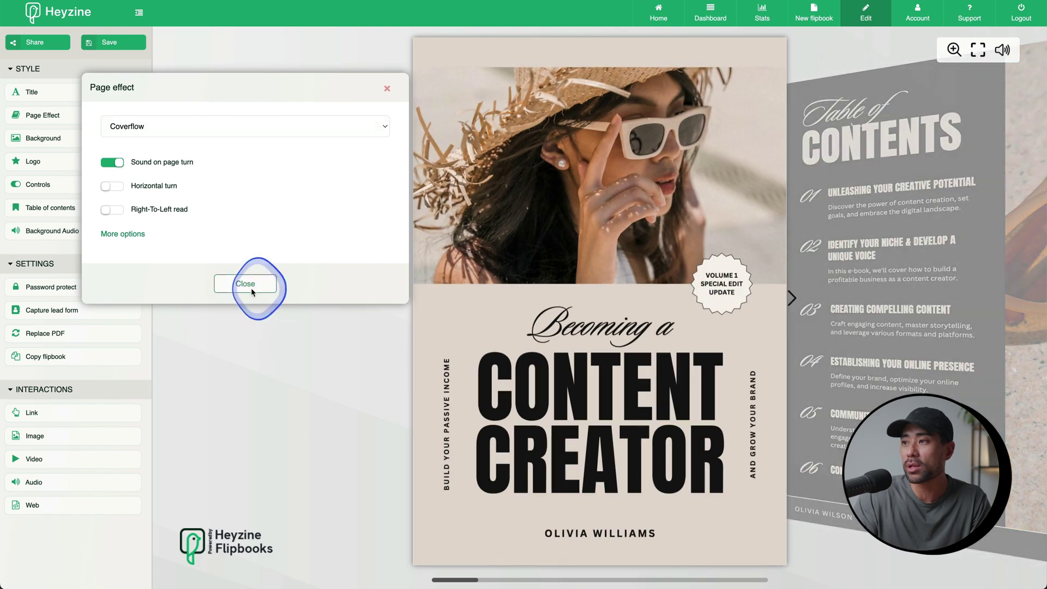
# Advance the Coverflow preview from Contents to the Developing a Strong Client Funnel page.
pyautogui.click(791, 297)
pyautogui.click(790, 297)
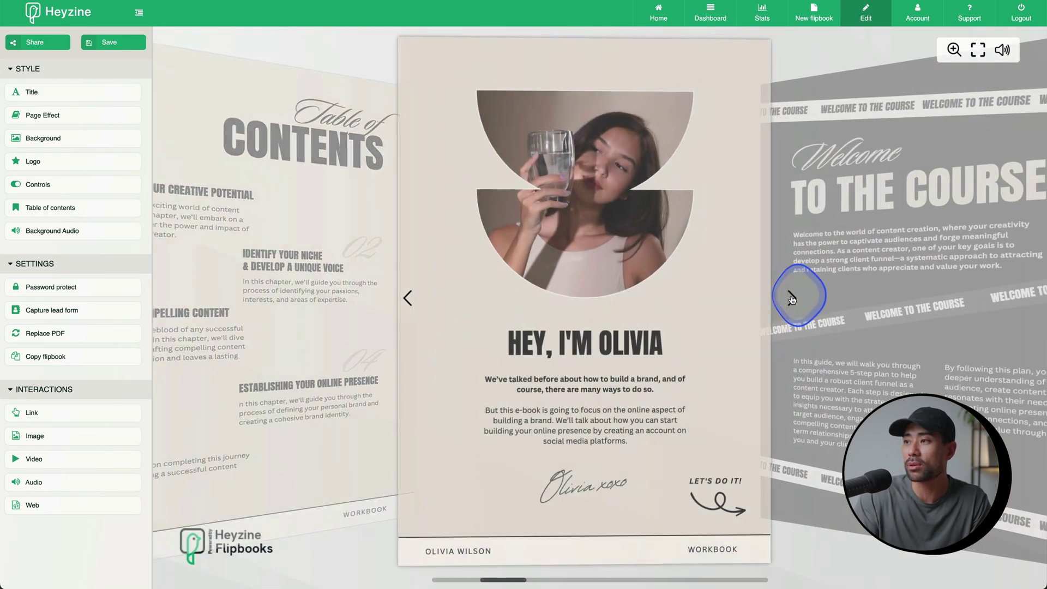
pyautogui.click(791, 297)
pyautogui.click(790, 298)
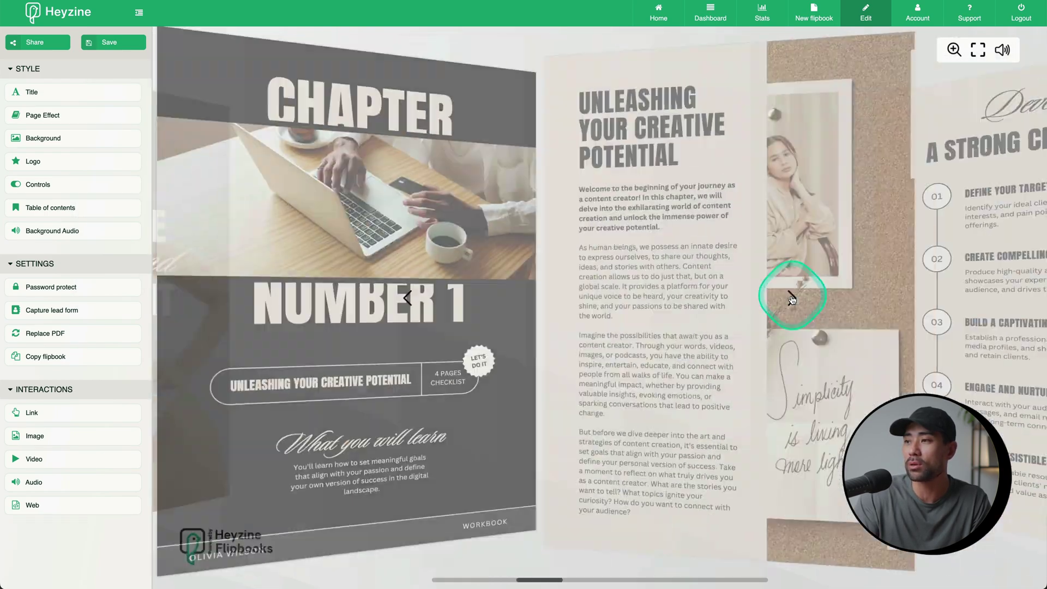
pyautogui.click(791, 297)
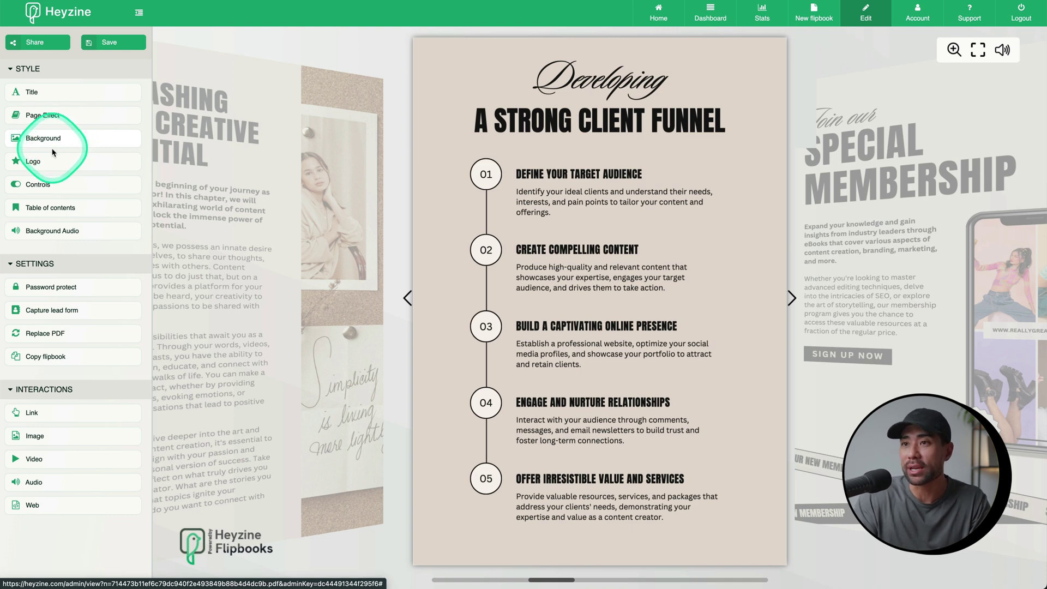
pyautogui.click(53, 148)
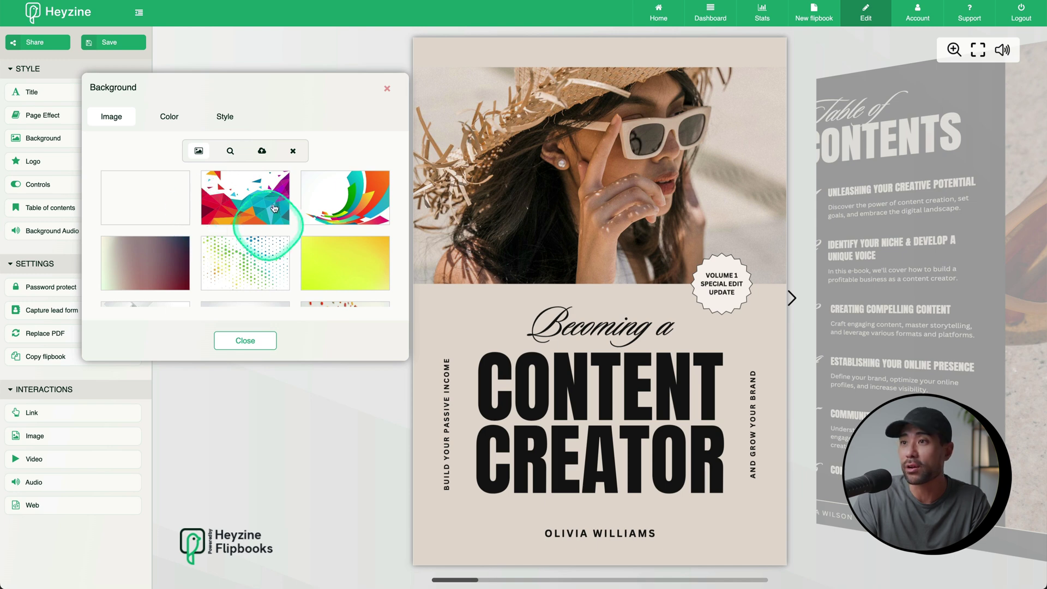
pyautogui.click(167, 119)
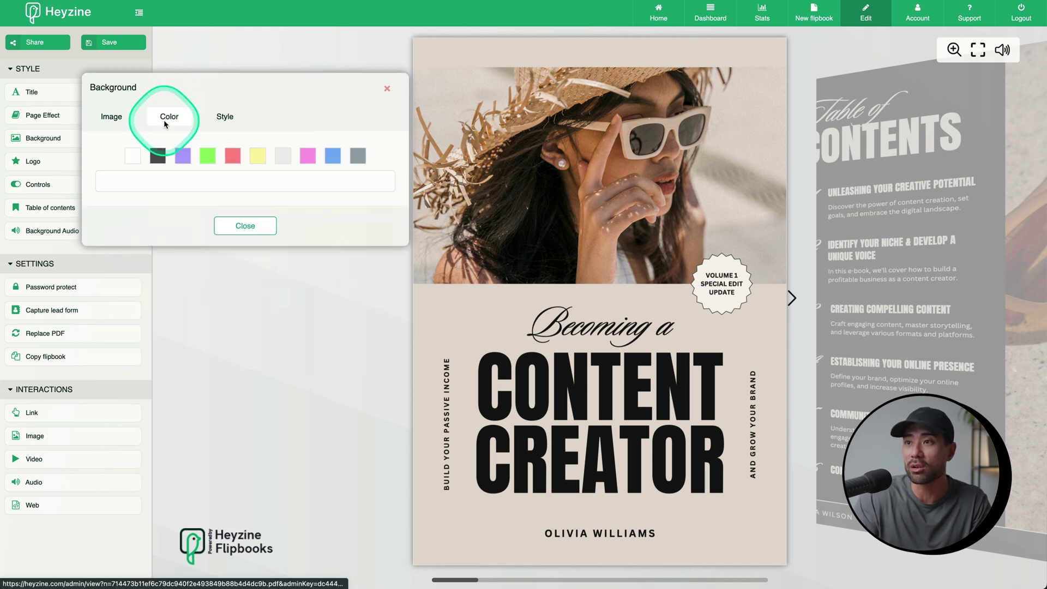
pyautogui.click(225, 117)
pyautogui.click(112, 116)
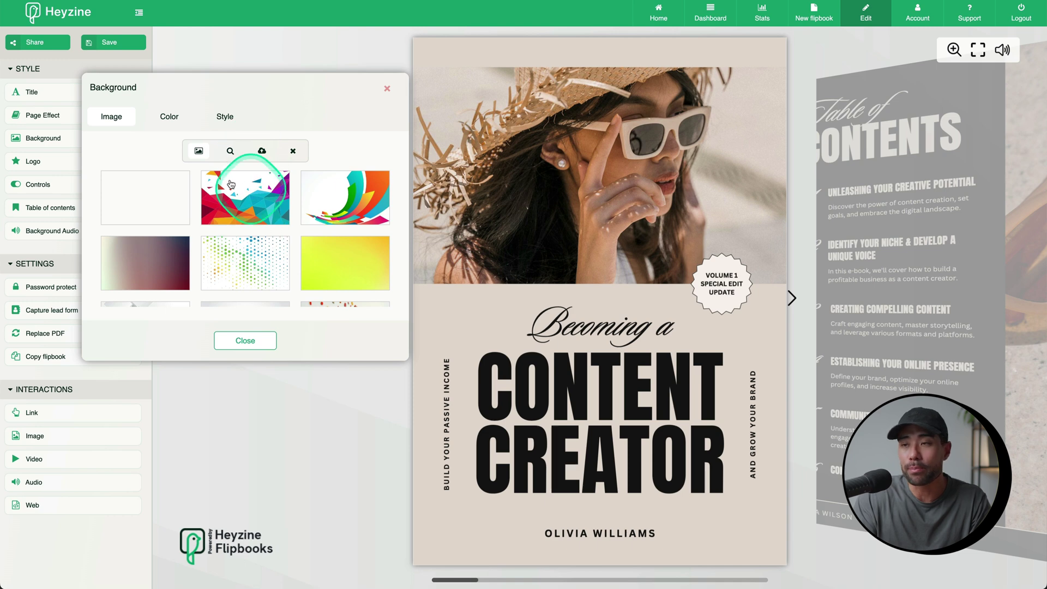
pyautogui.click(253, 337)
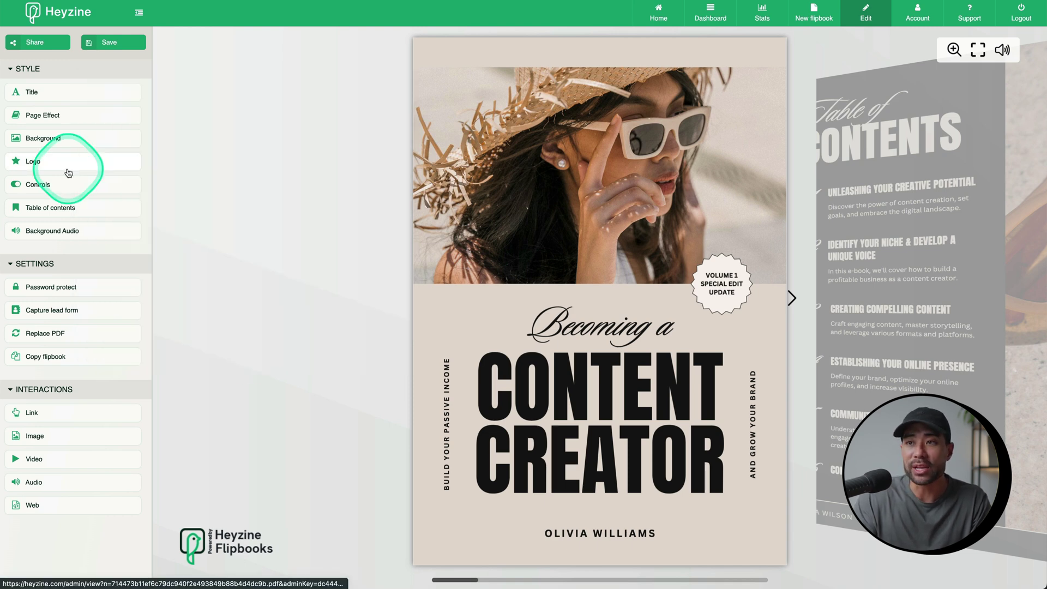
pyautogui.click(50, 188)
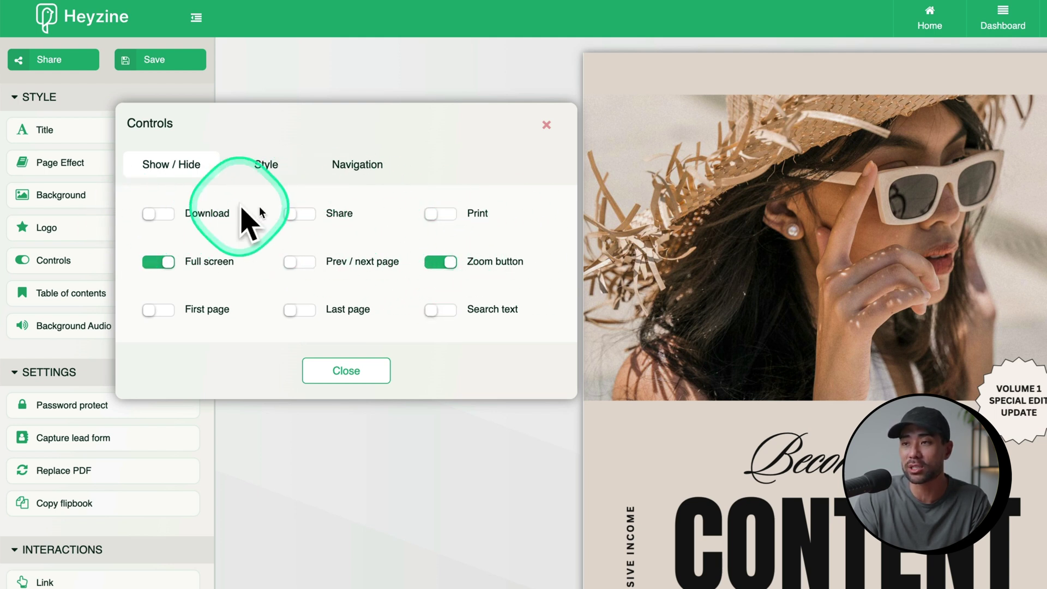
# Review the Controls Style and Navigation tabs, then close the controls settings.
pyautogui.click(265, 166)
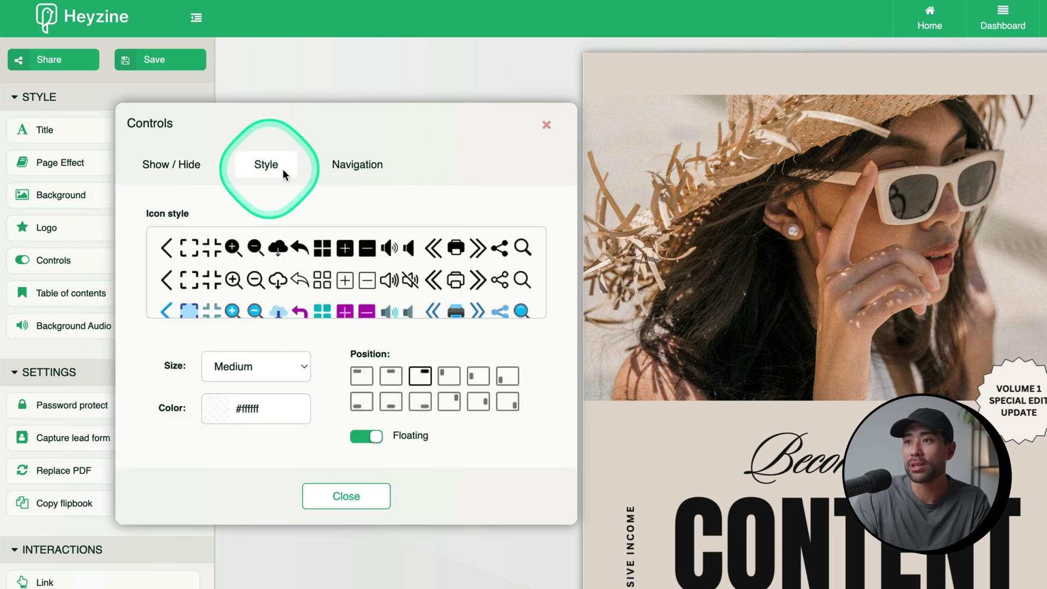
pyautogui.click(356, 166)
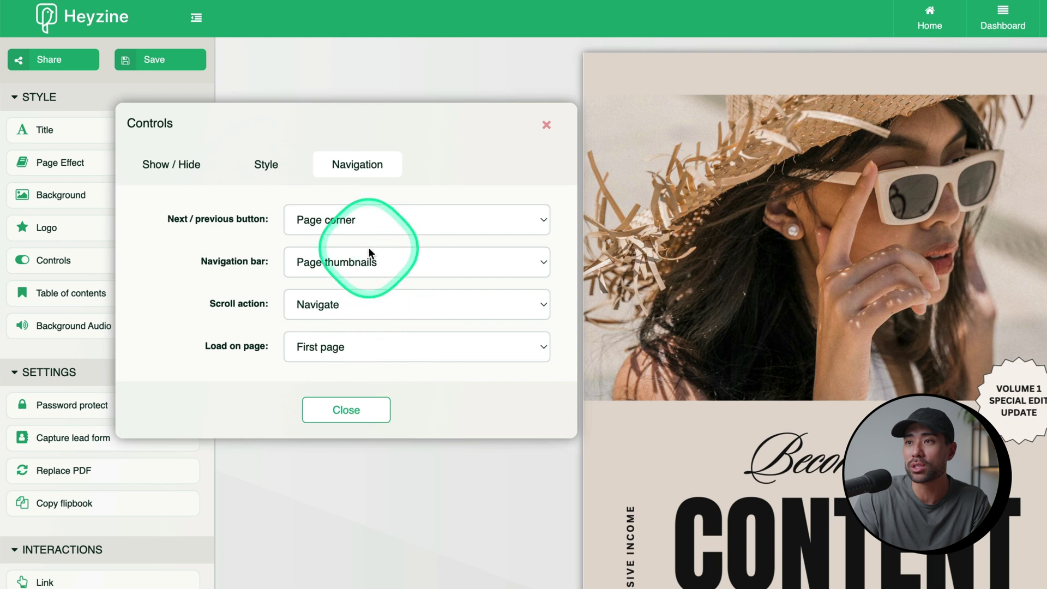
pyautogui.click(345, 406)
# Look over Background Audio without adding any, then bring up the Password protect settings.
pyautogui.click(96, 338)
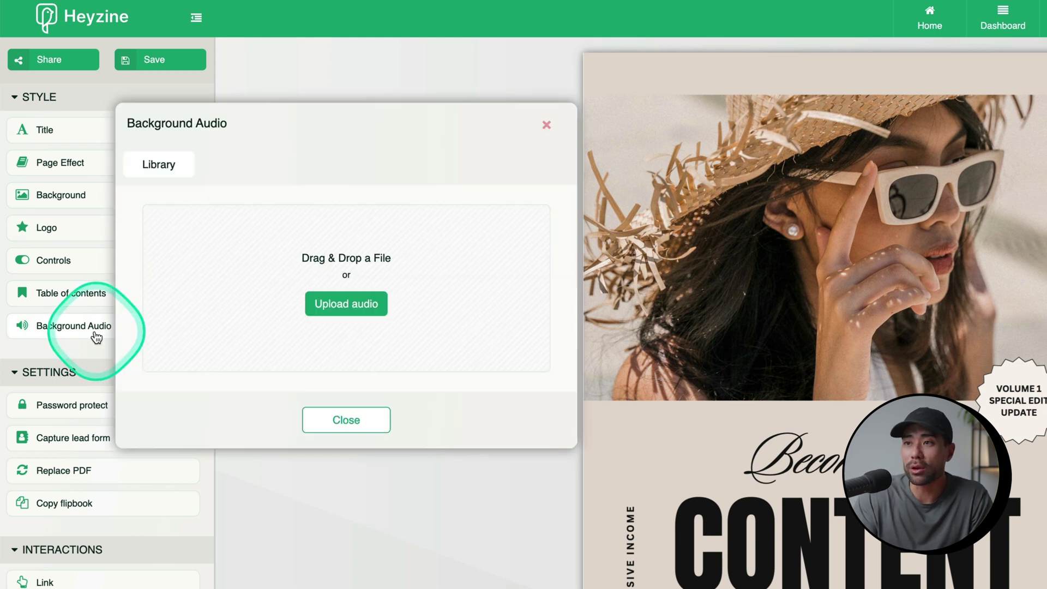
pyautogui.click(353, 428)
pyautogui.click(106, 401)
pyautogui.click(283, 236)
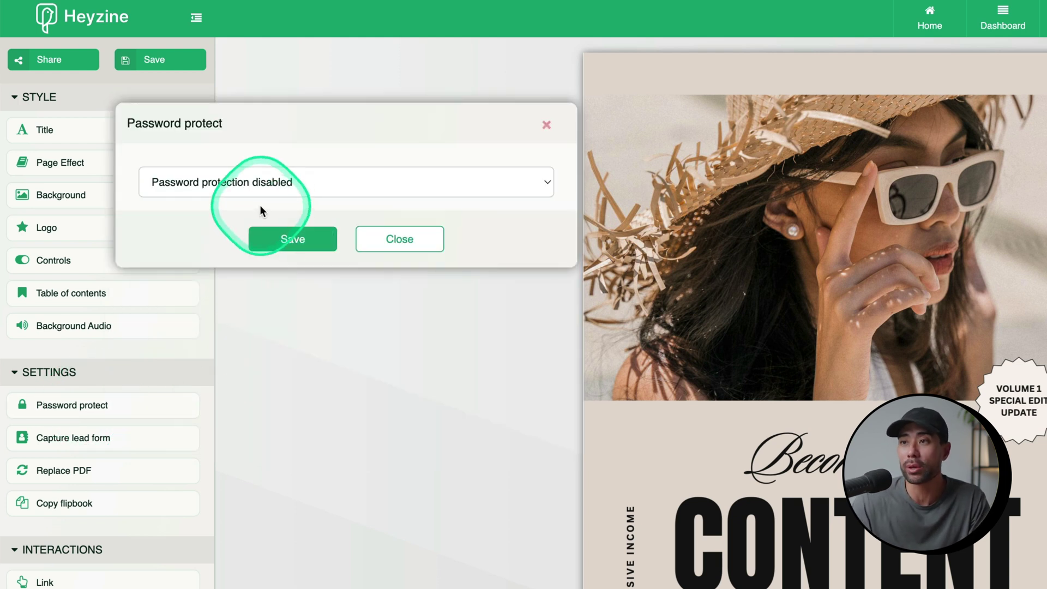
# Check the password protection choices and Capture lead form option, then toggle interaction Edit mode.
pyautogui.click(302, 181)
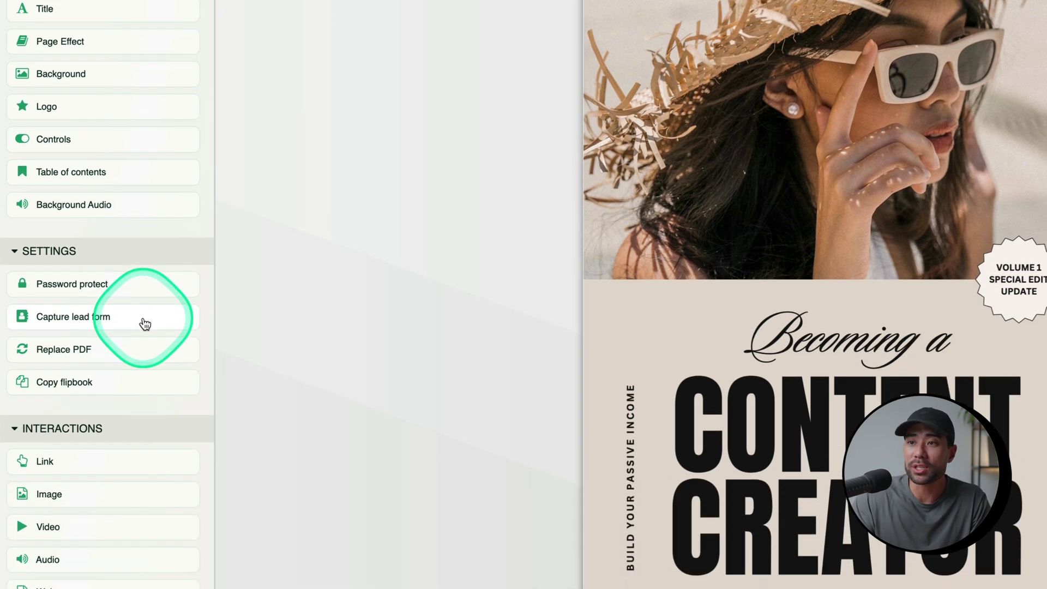
pyautogui.click(125, 327)
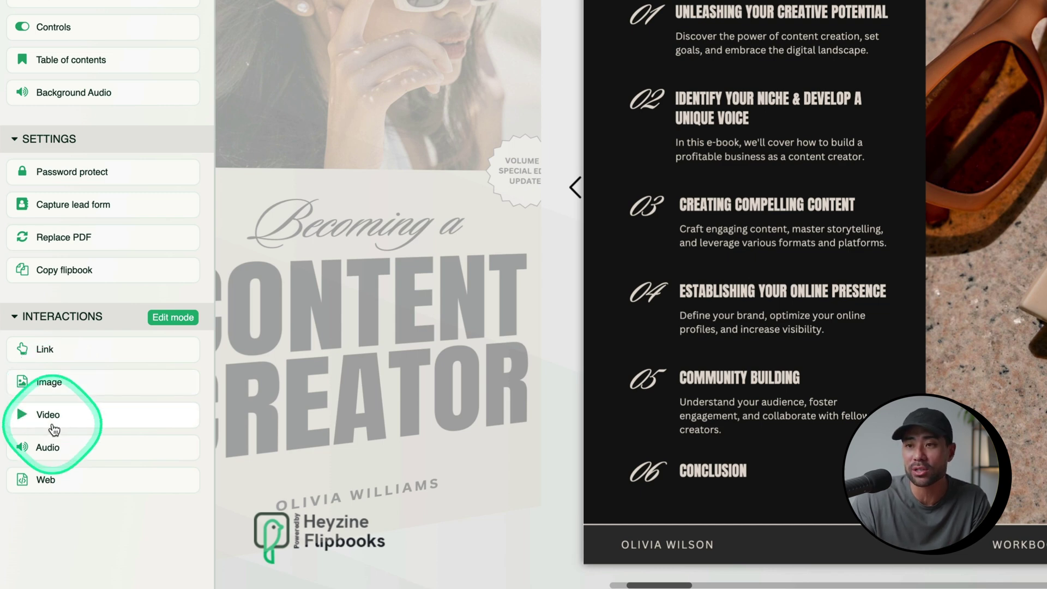
pyautogui.click(58, 489)
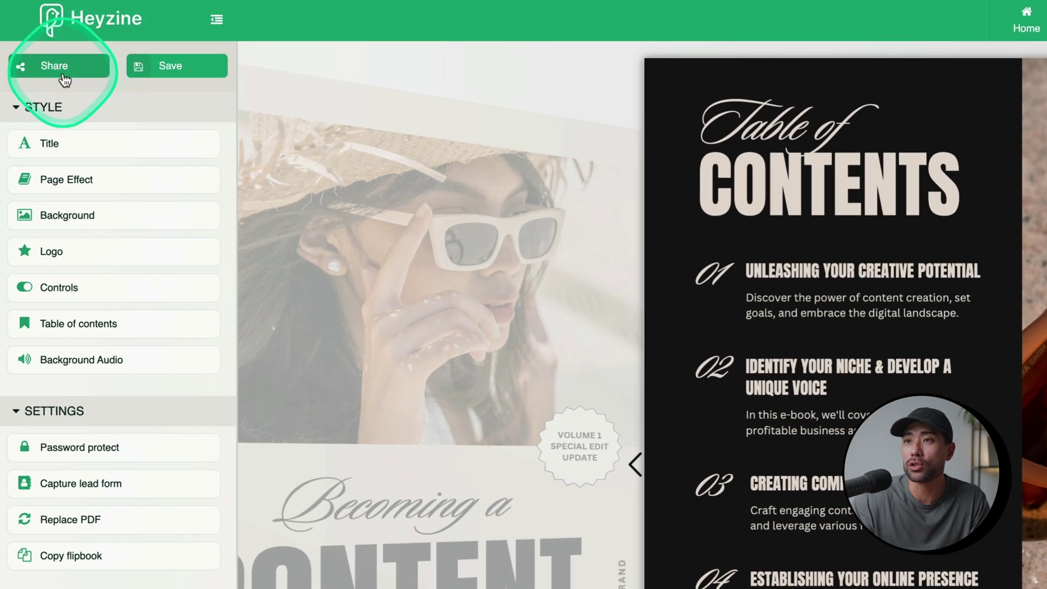
# Copy the flipbook's reader link from Share, then view the Email / Image sharing options.
pyautogui.click(31, 42)
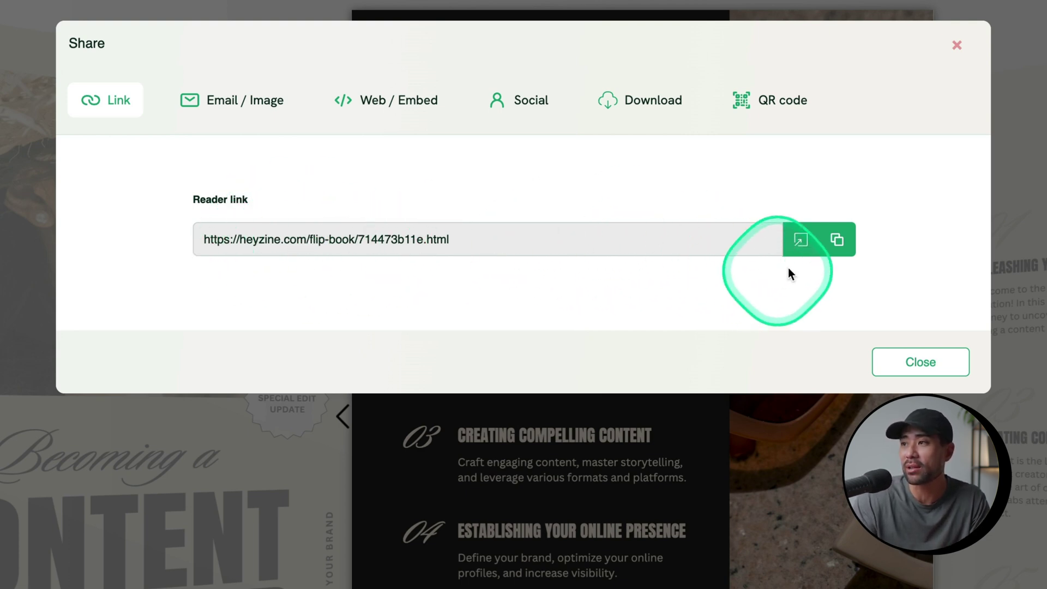
pyautogui.click(837, 239)
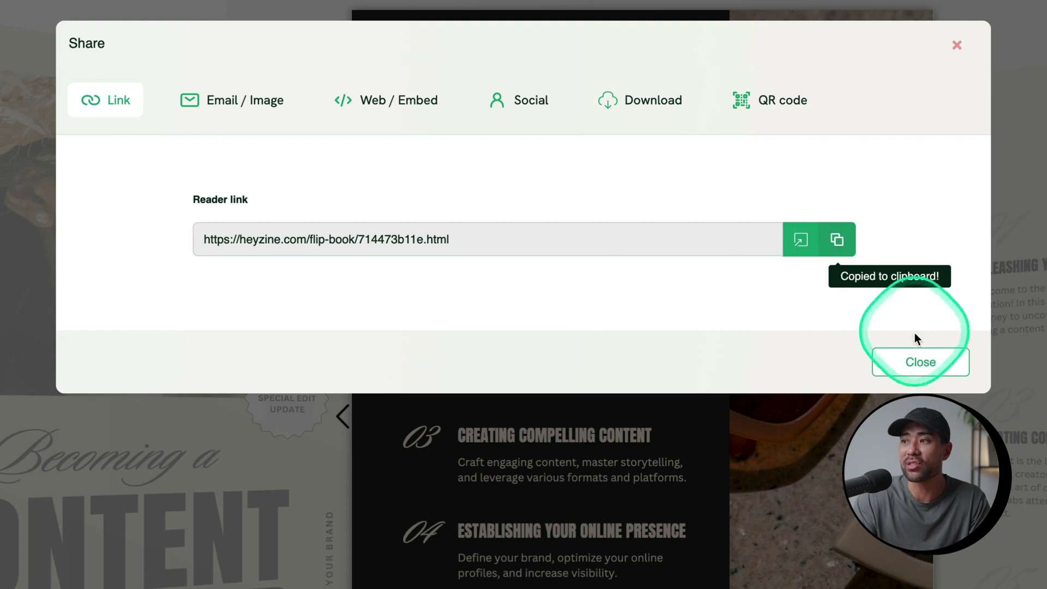
pyautogui.click(912, 370)
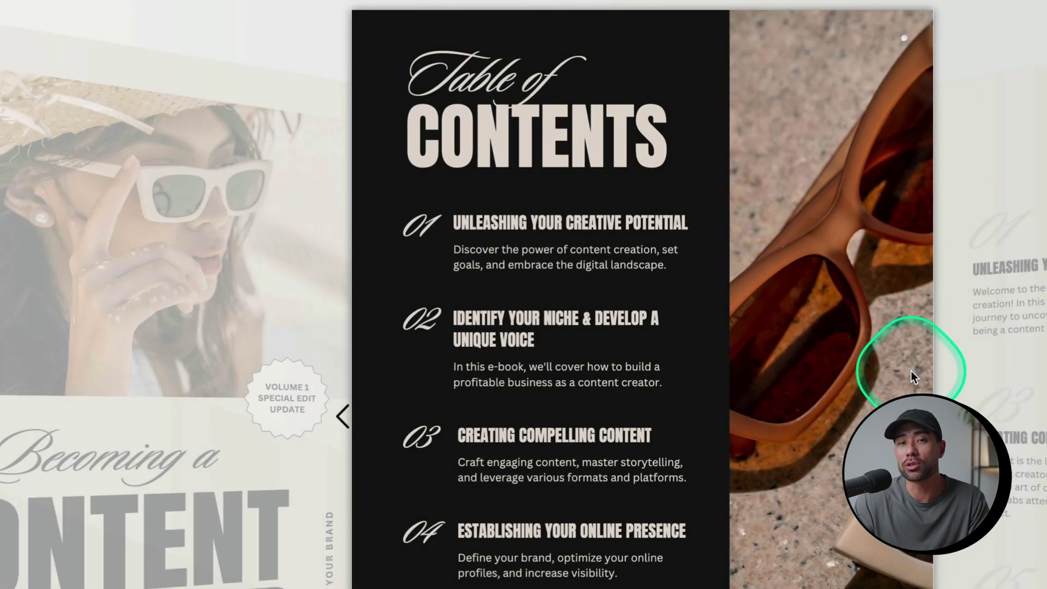
pyautogui.click(246, 101)
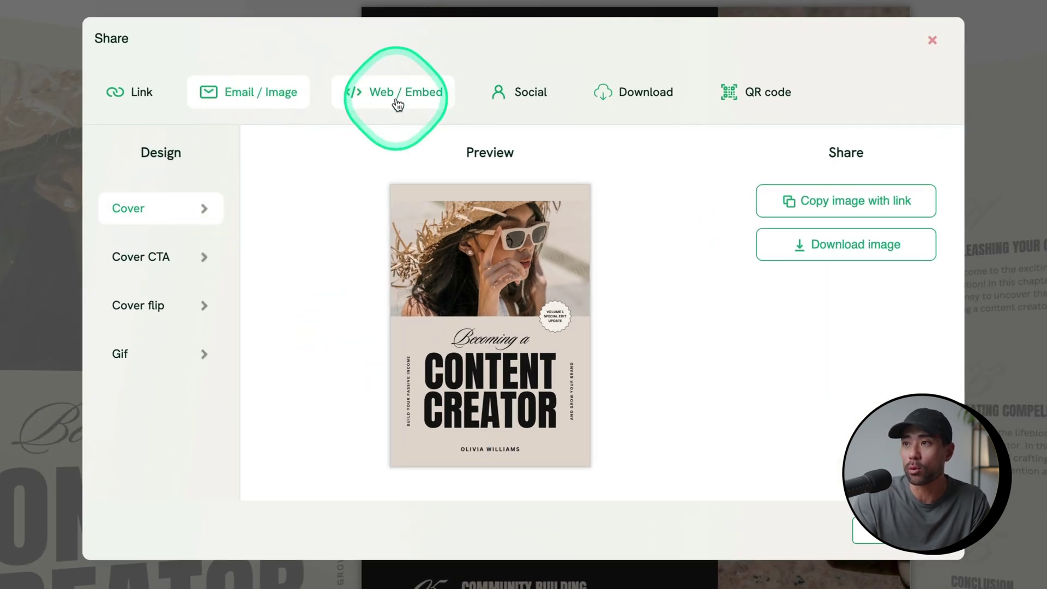
# Review the Web / Embed, Social and Download sharing options for the flipbook.
pyautogui.click(397, 104)
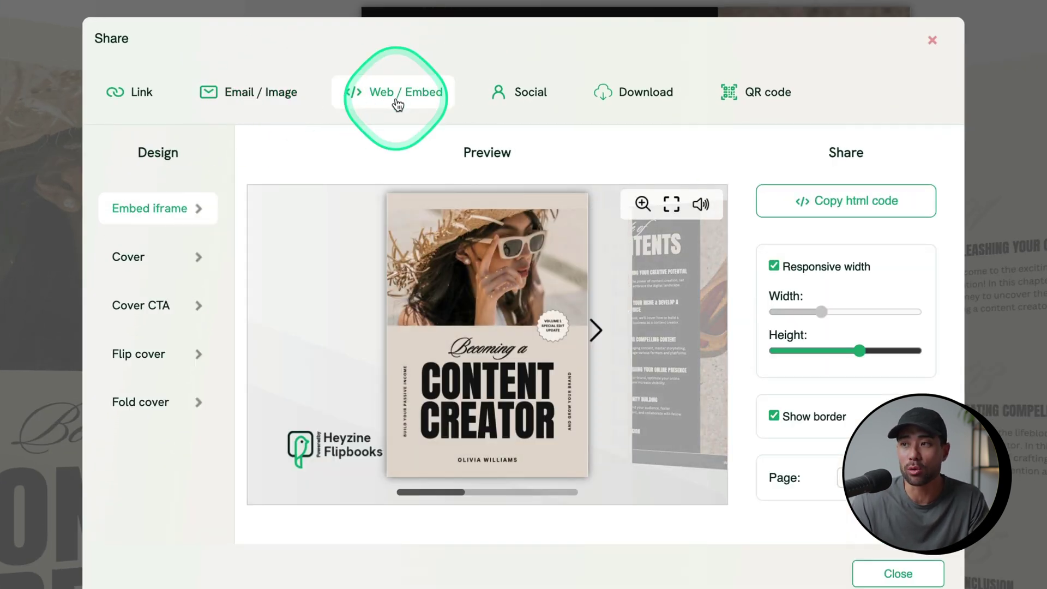
pyautogui.click(548, 97)
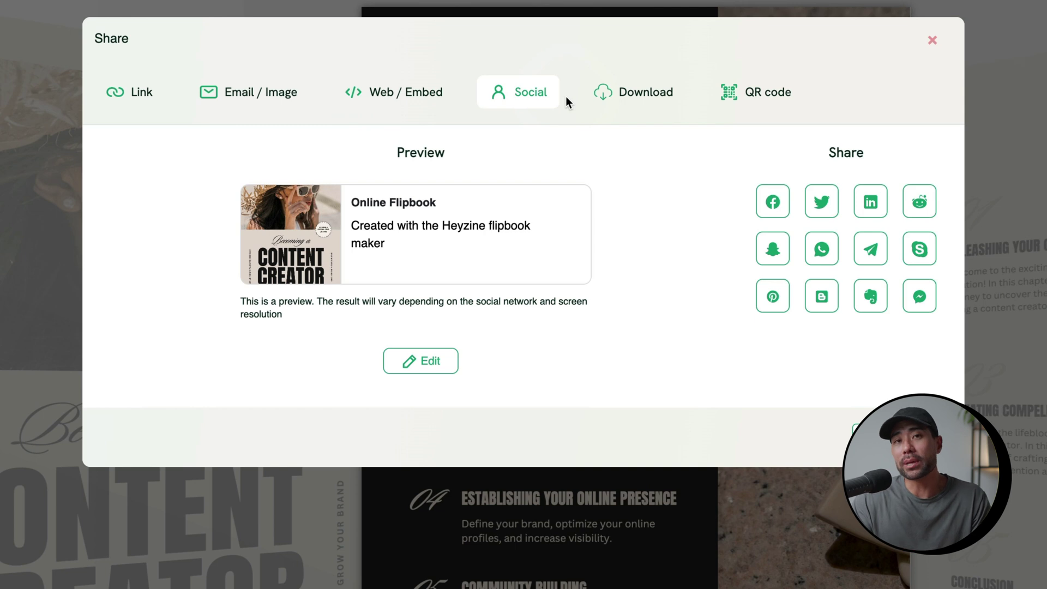
pyautogui.click(619, 98)
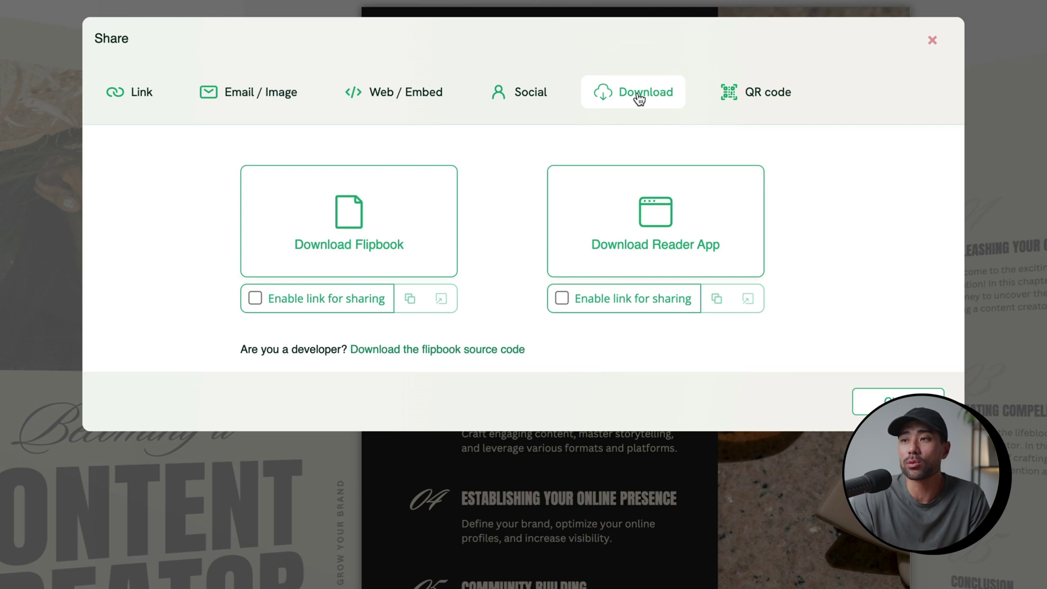
# Try the offline flipbook download, dismiss the subscription notice, and return to the reader Link.
pyautogui.click(283, 233)
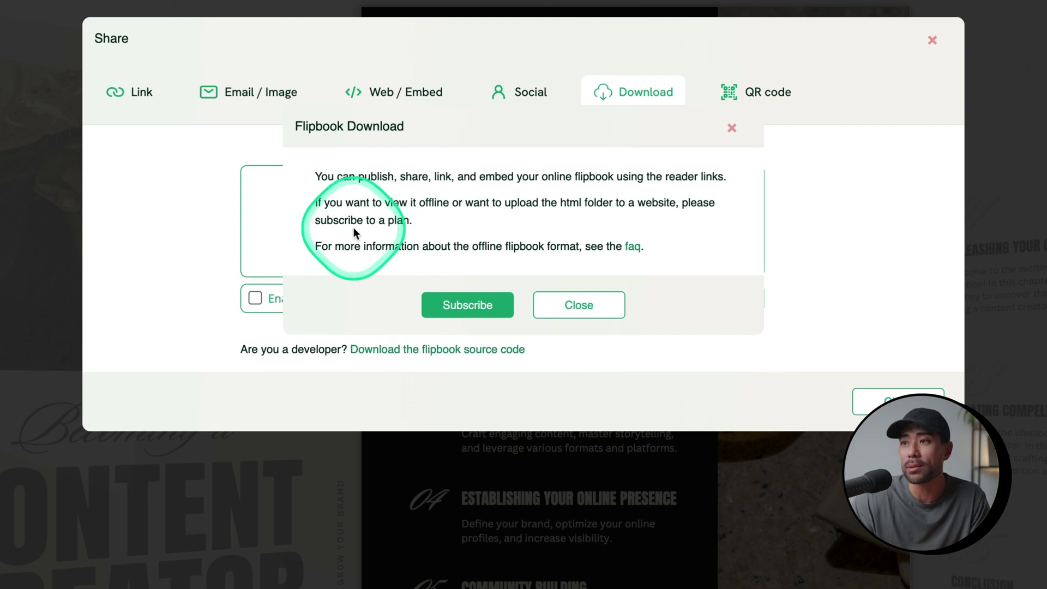
pyautogui.click(561, 308)
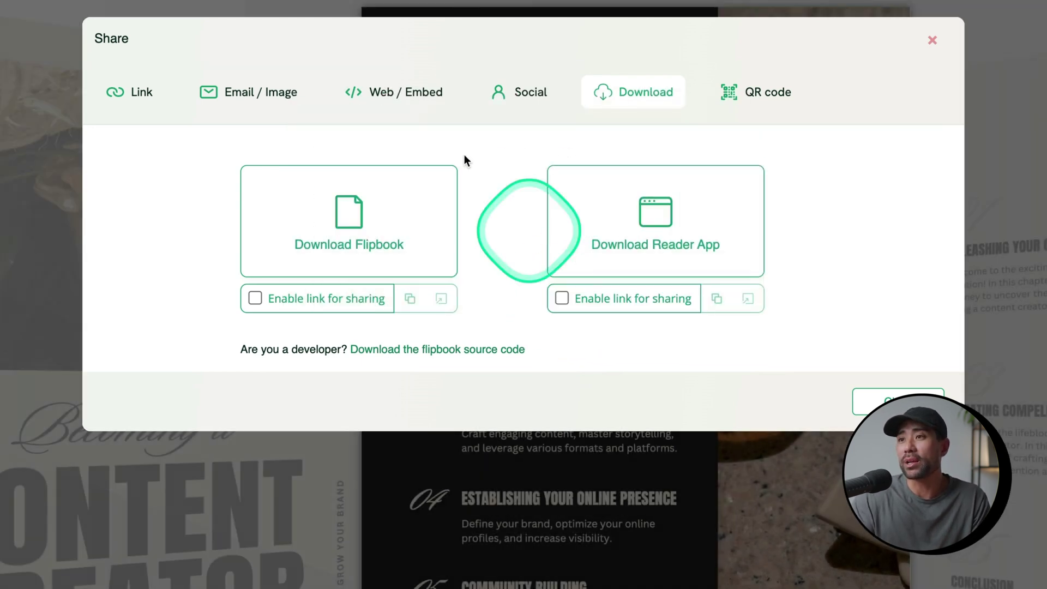
pyautogui.click(124, 101)
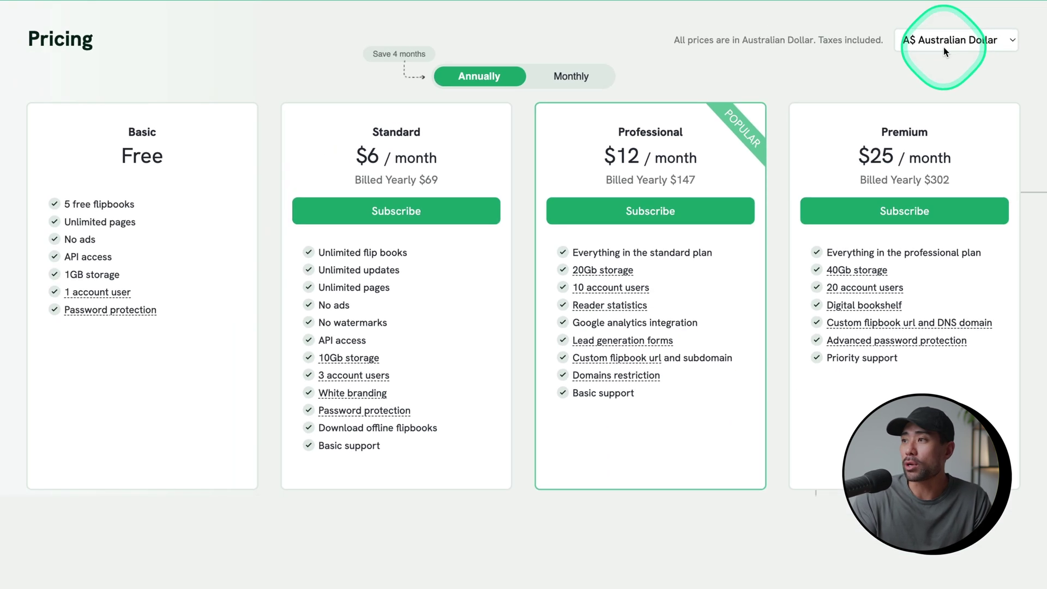
# Switch pricing to U.S. dollars with monthly billing: Professional $14, Premium $29.
pyautogui.click(944, 47)
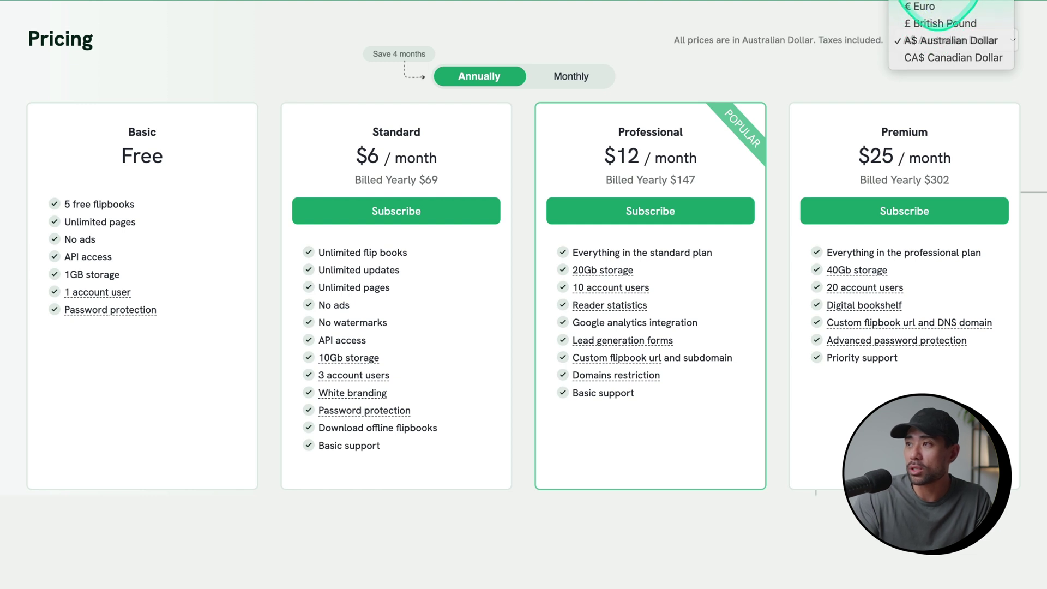
pyautogui.click(938, 2)
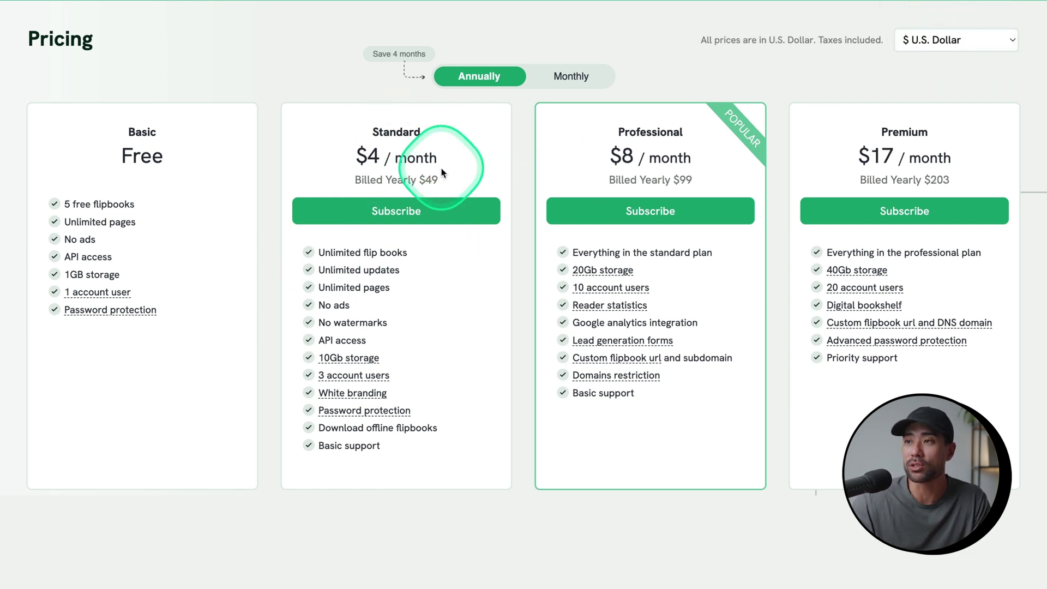
pyautogui.click(524, 179)
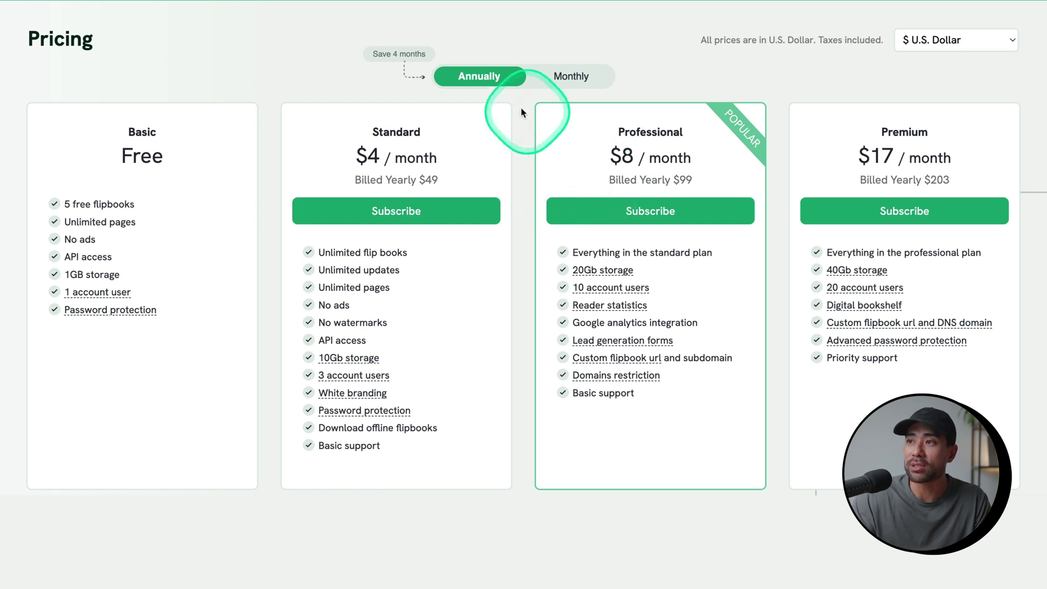
pyautogui.click(567, 82)
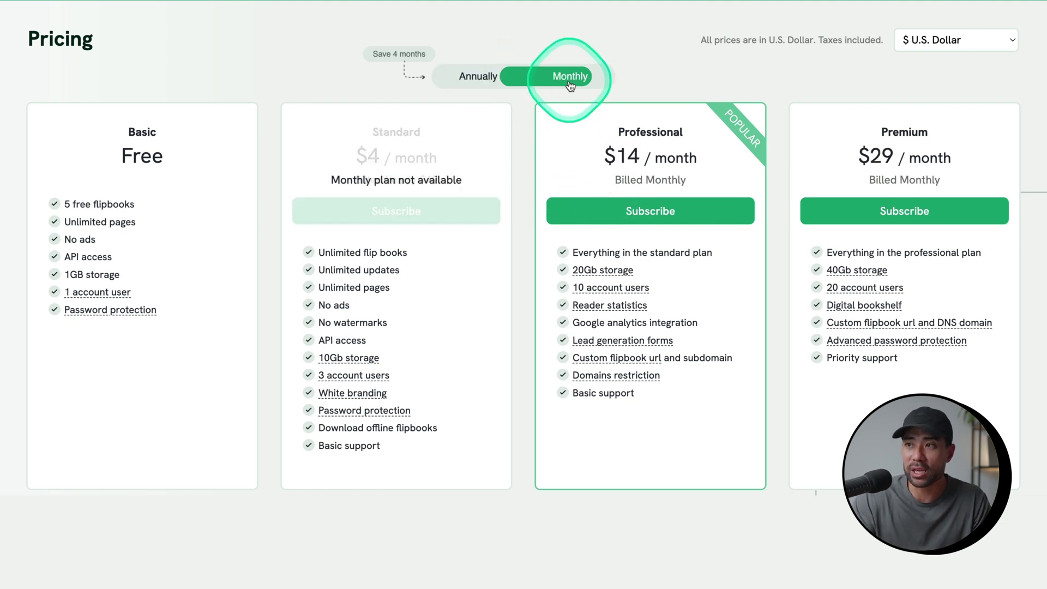